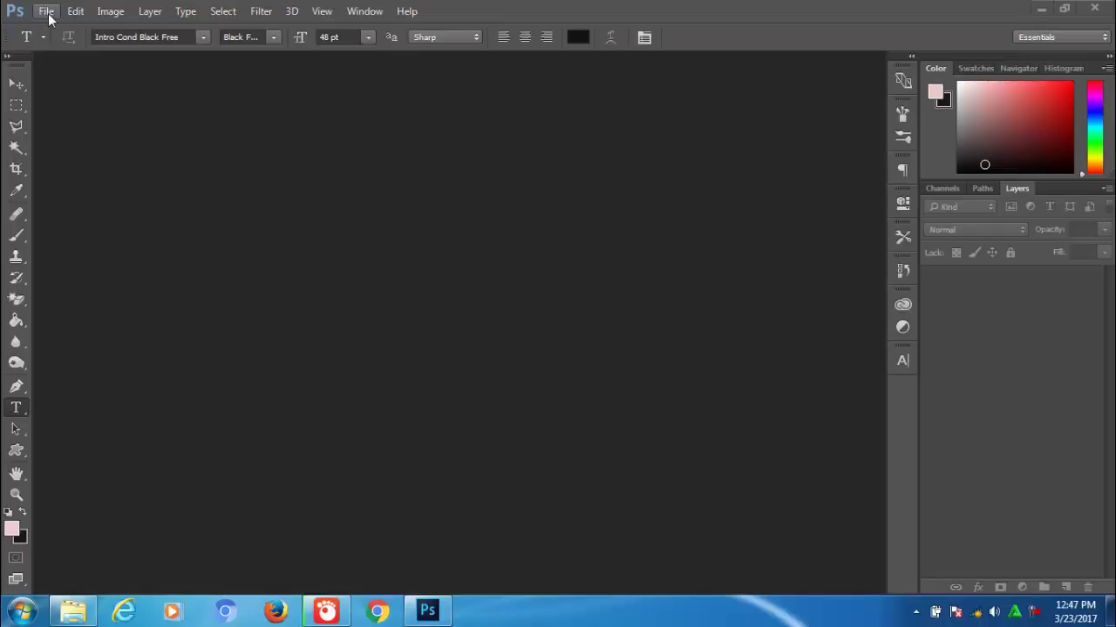
Open the 1054976 photo and the SPLASH INK BRUSH image from Downloads
click(48, 12)
click(55, 46)
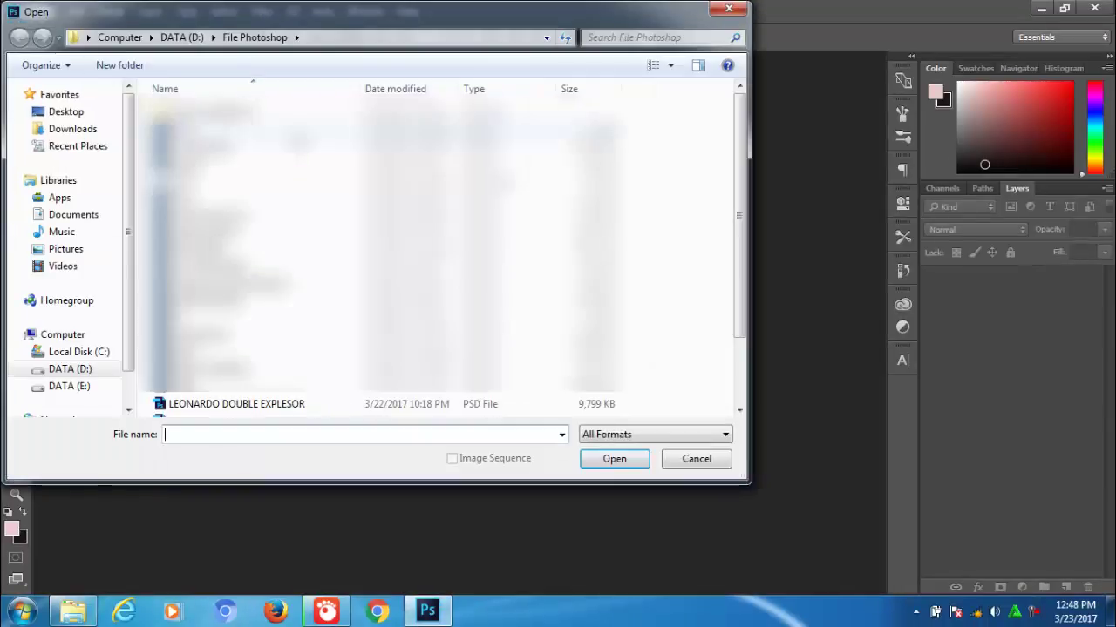
click(72, 129)
click(192, 246)
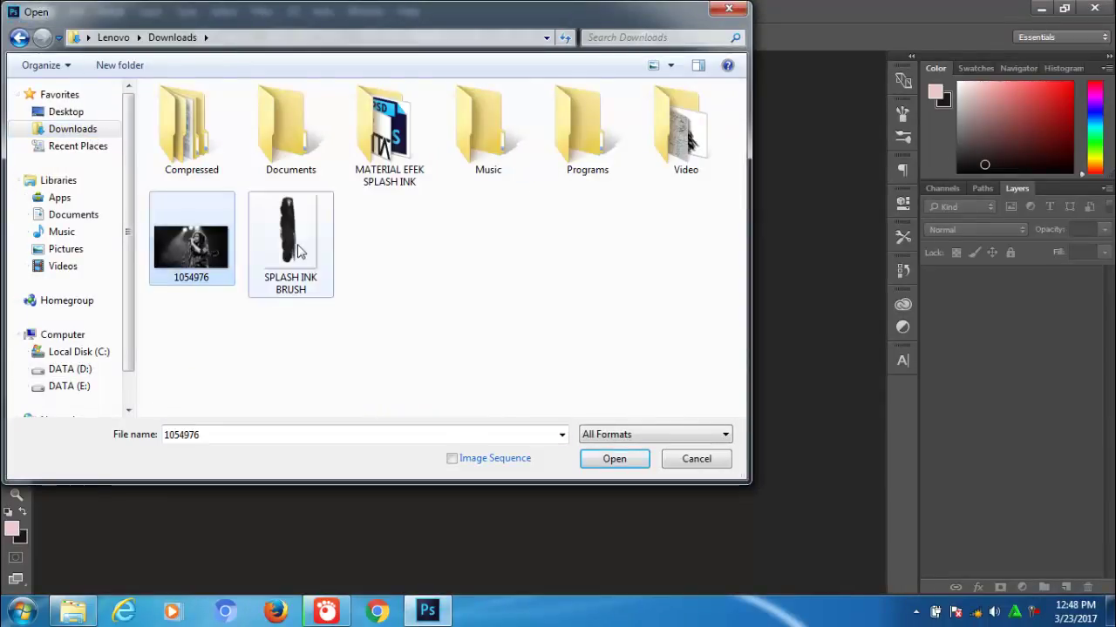
ctrl+click(296, 251)
click(605, 462)
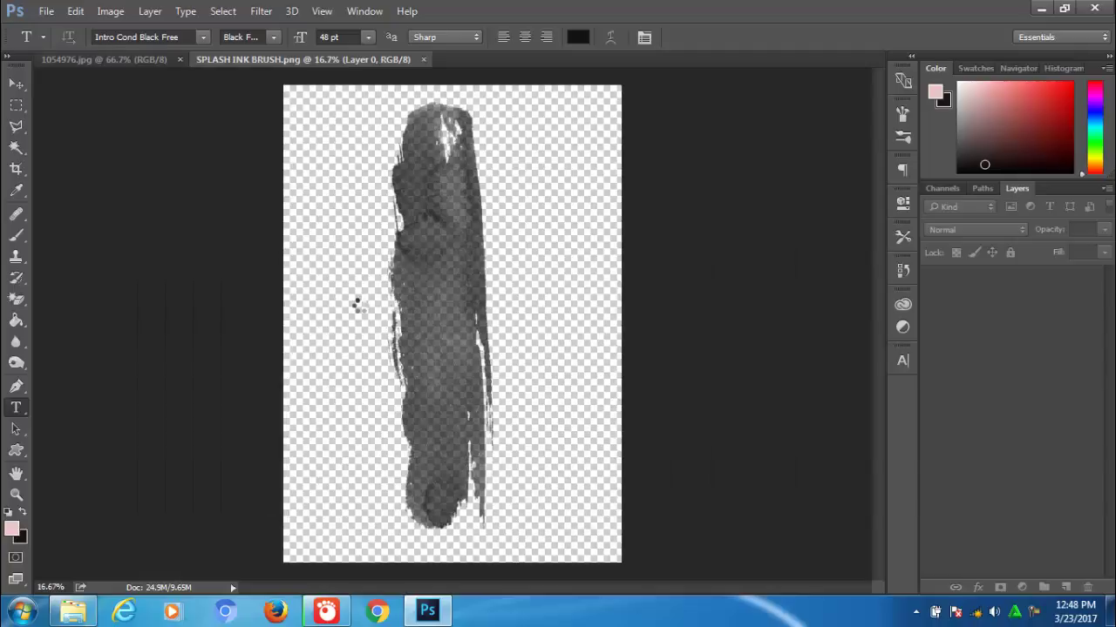
Unlock the guitarist photo's Background so it becomes Layer 0
key(v)
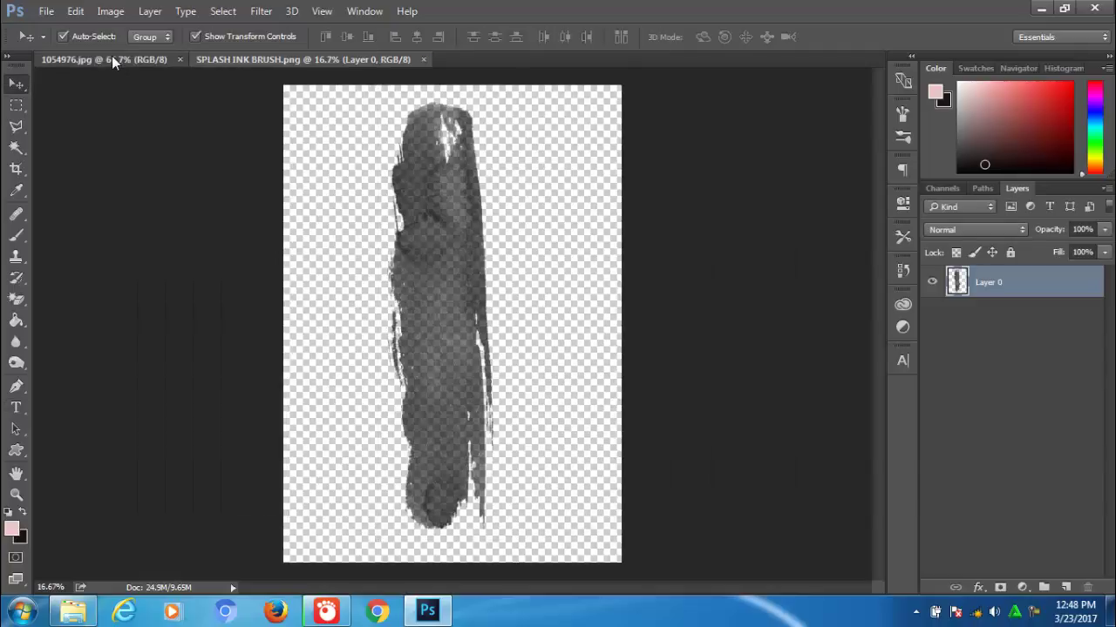
click(112, 57)
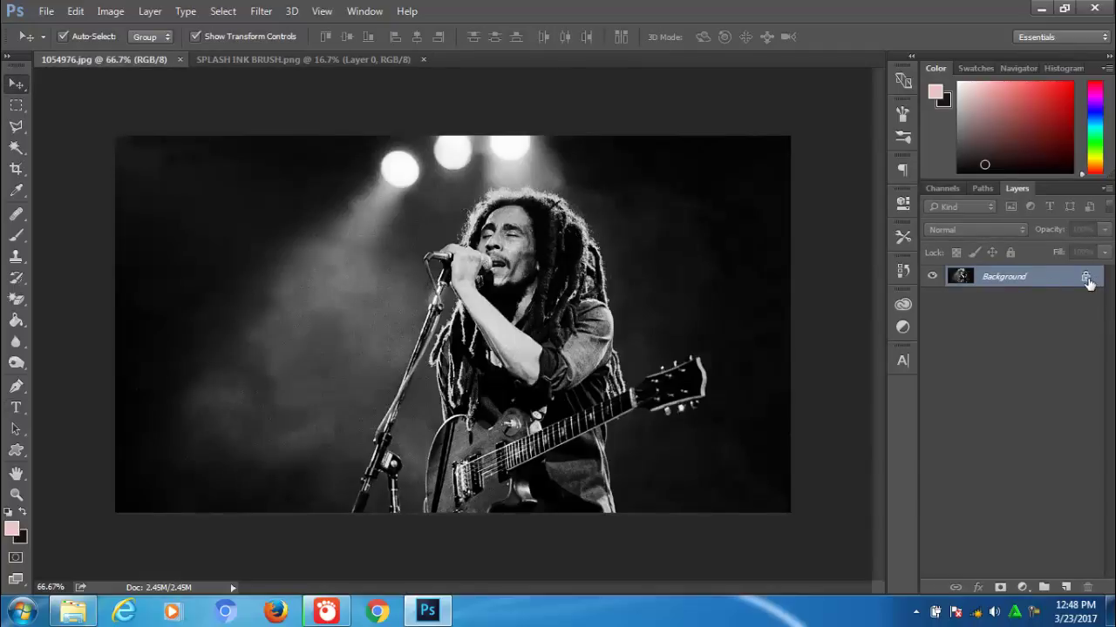
drag(1099, 570, 1087, 588)
Create a new blank 1280×720 document, Untitled-1
click(46, 11)
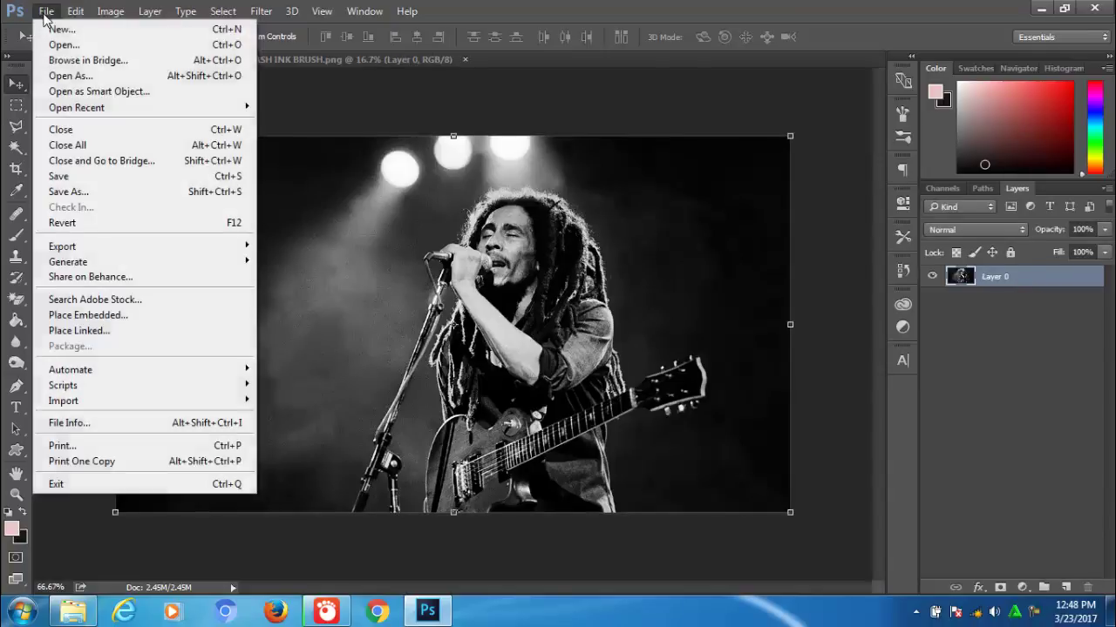
key(ctrl+n)
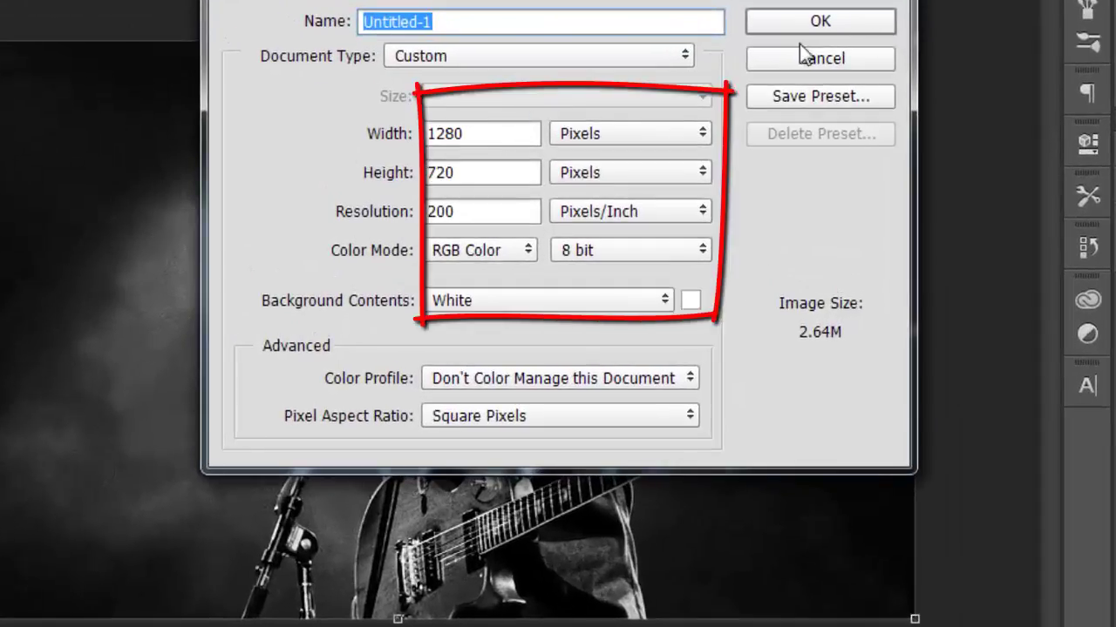
click(836, 26)
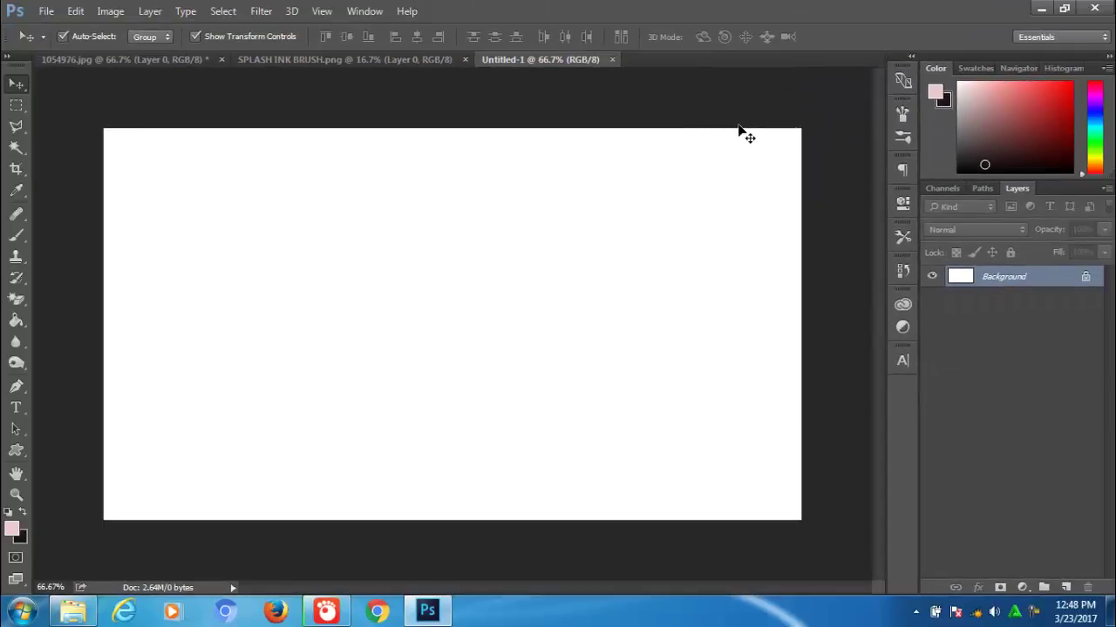
Bring the guitarist photo into Untitled-1 as Layer 1, enlarged to fill the canvas
click(120, 59)
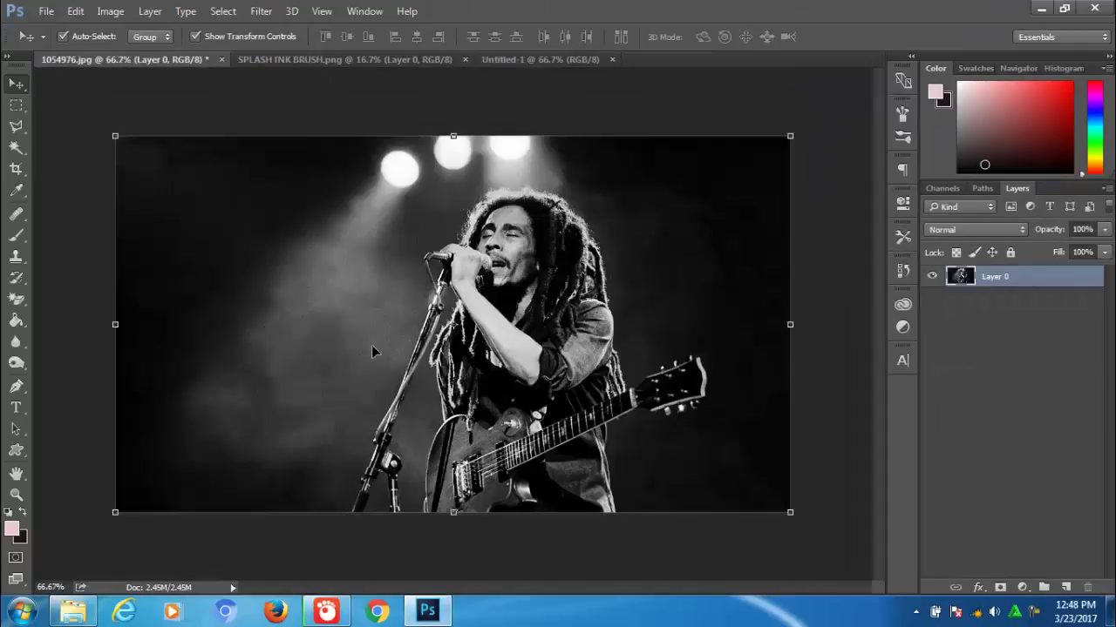
drag(371, 345, 419, 292)
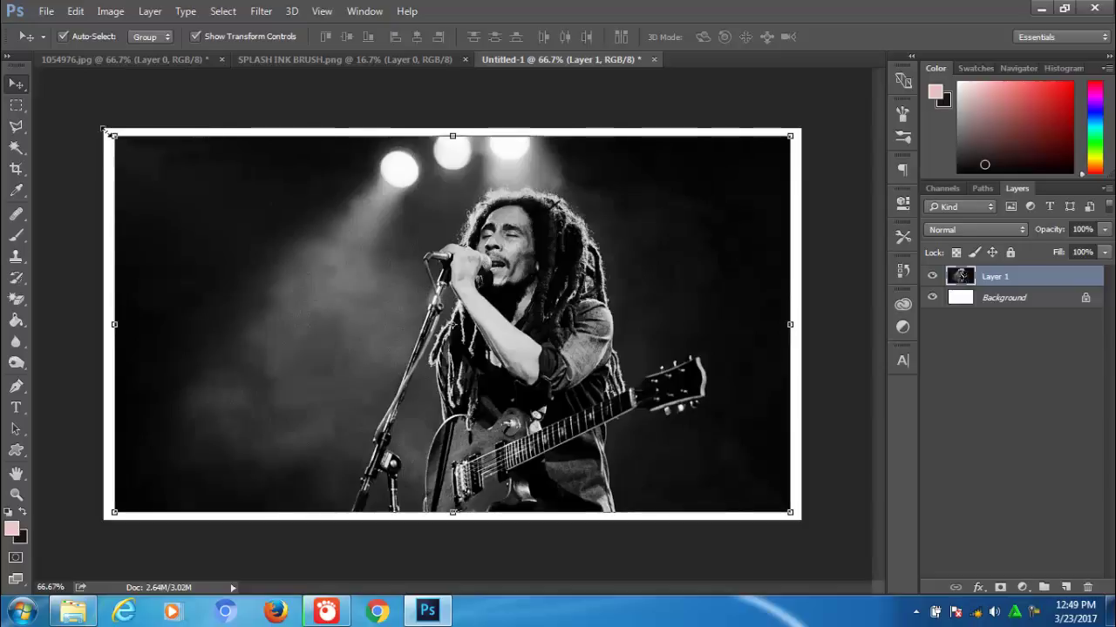
key(ctrl+t)
drag(795, 516, 817, 520)
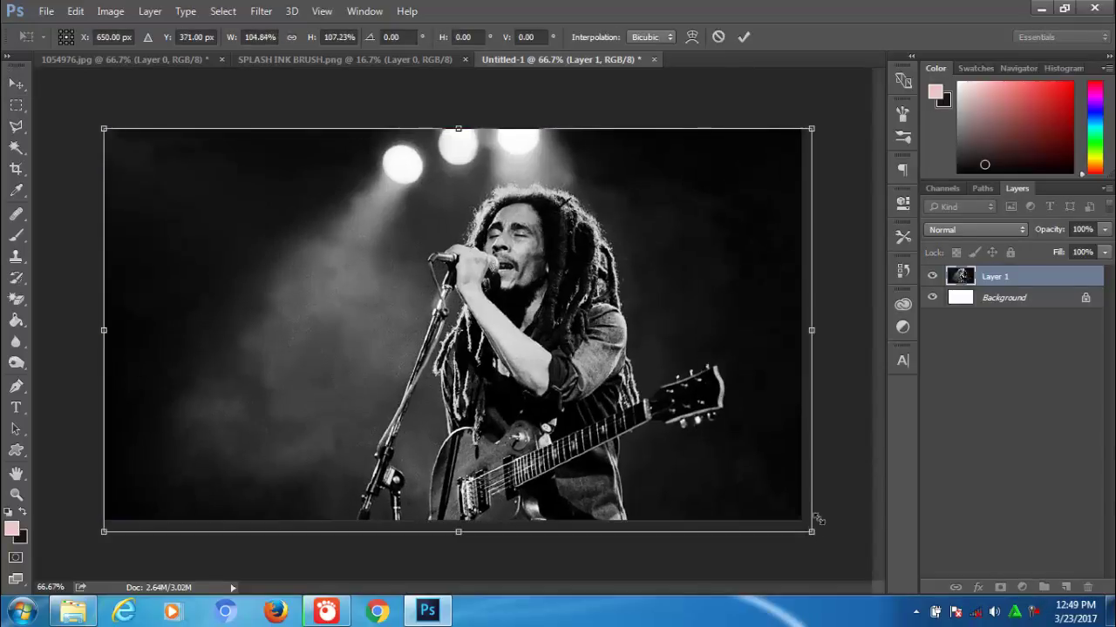
click(744, 36)
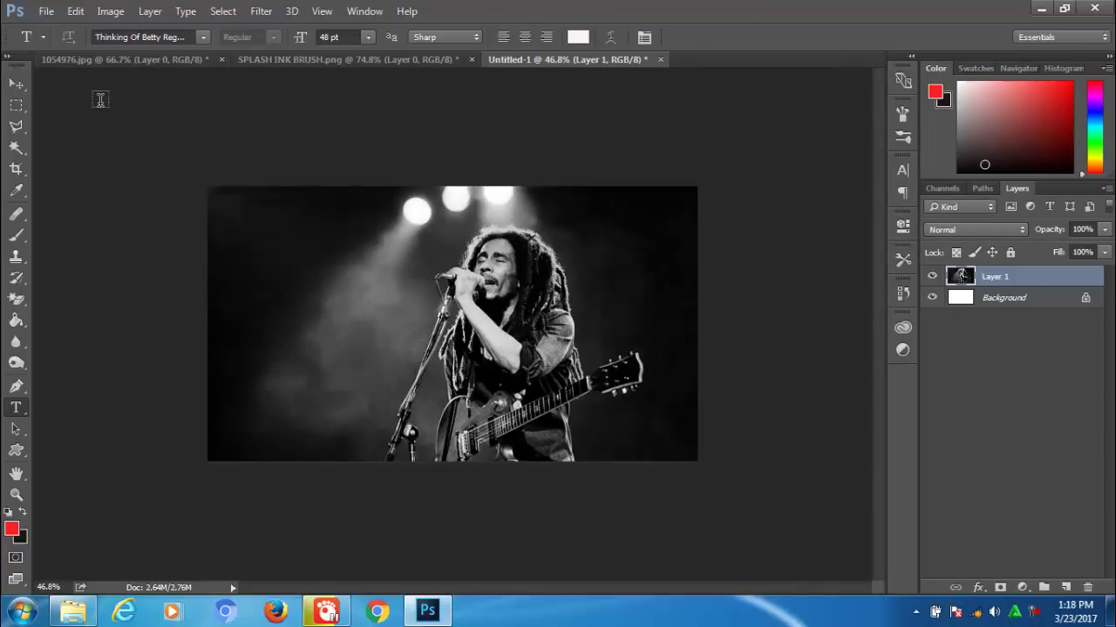
Drag the SPLASH INK BRUSH image into Untitled-1 as Layer 2
click(17, 83)
click(323, 58)
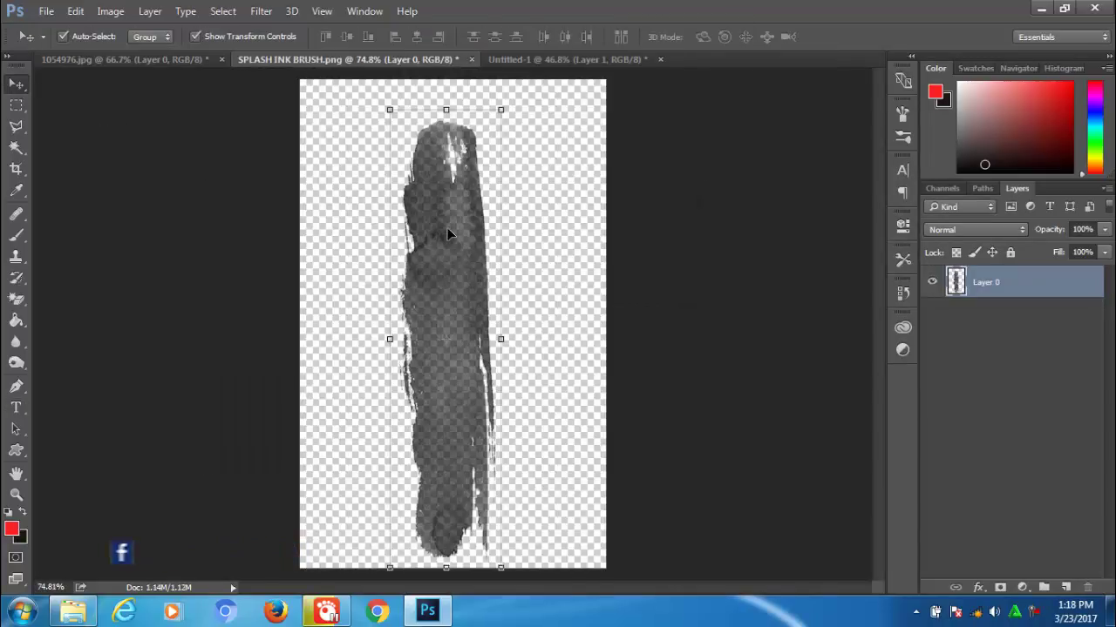
mouse_move(447, 227)
mouse_down()
mouse_move(551, 73)
mouse_move(300, 280)
mouse_up()
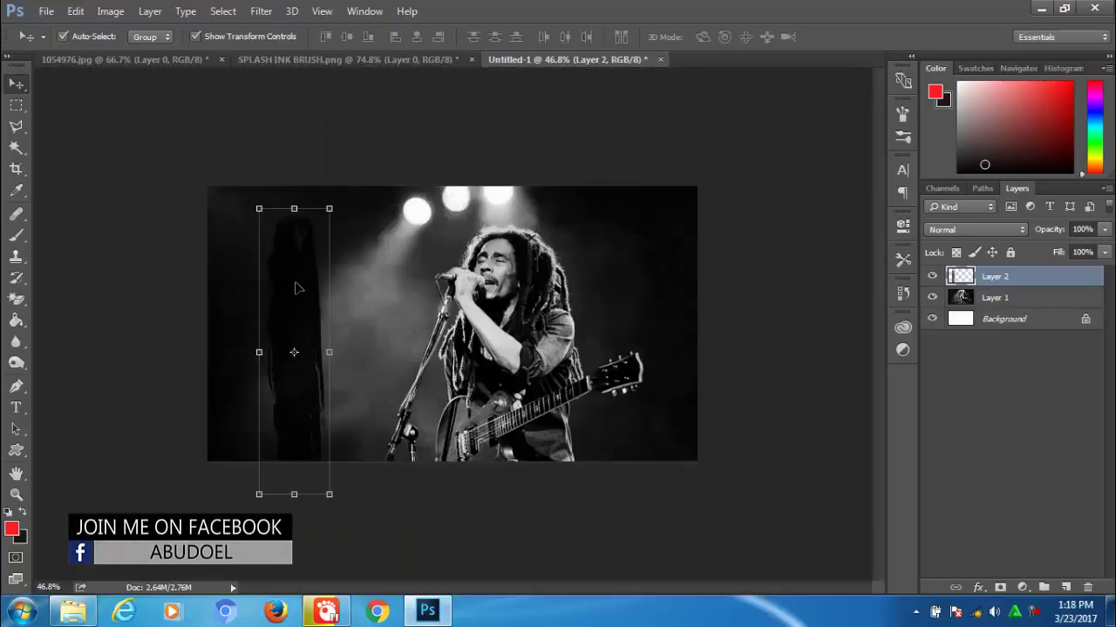
Rotate the splash about 24.5° and stretch it large across the photo's left side
drag(340, 195, 401, 228)
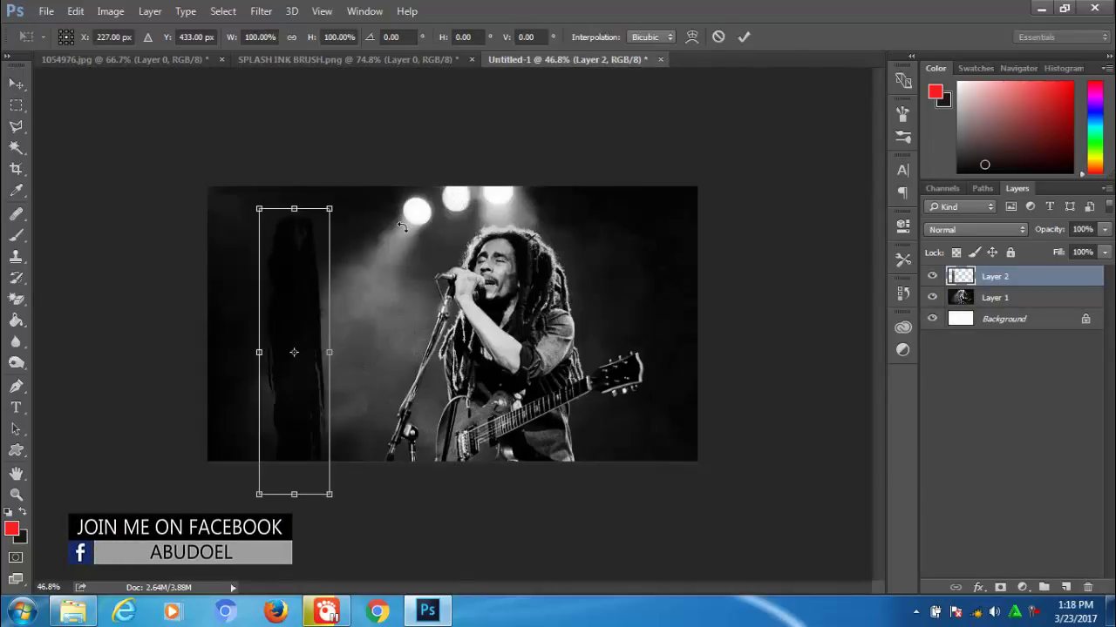
drag(313, 296, 292, 246)
drag(240, 288, 177, 245)
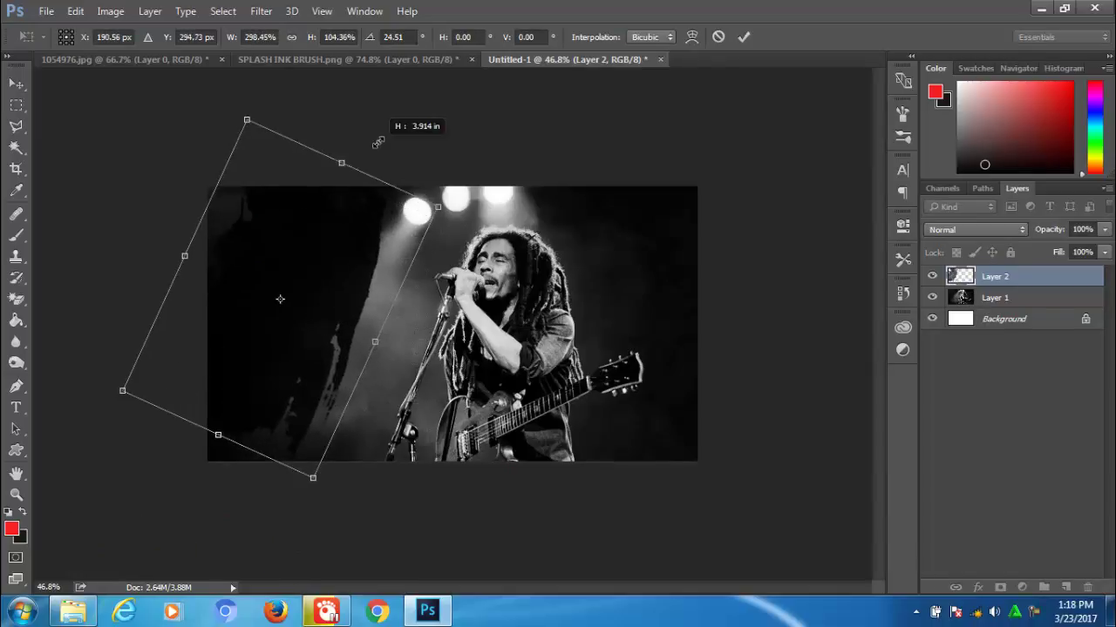
drag(337, 175, 357, 130)
drag(219, 434, 183, 524)
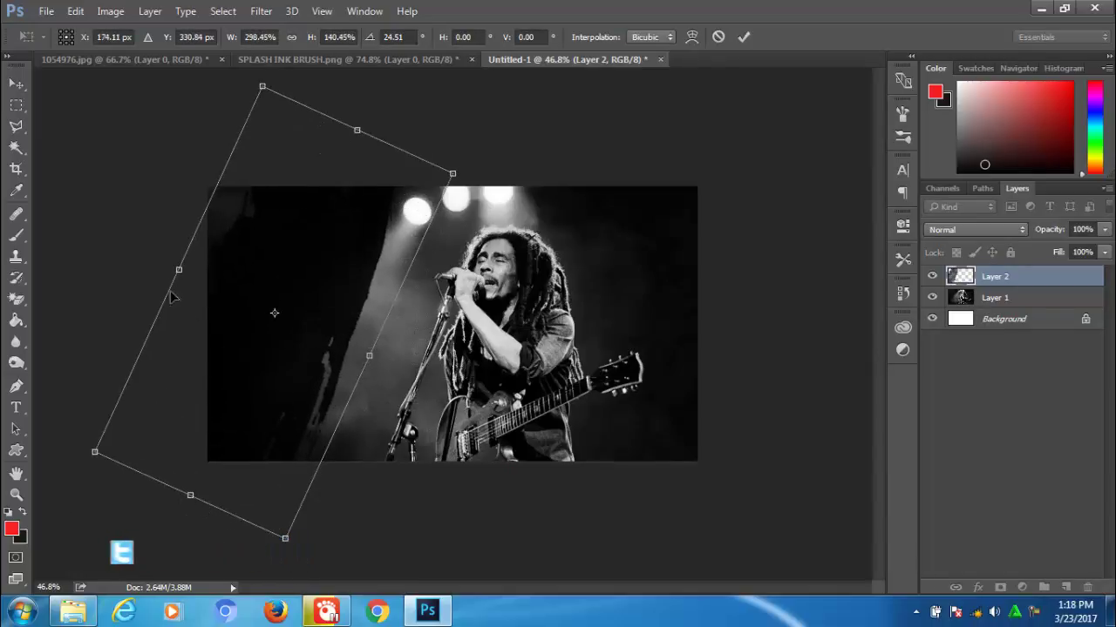
drag(182, 261, 88, 216)
drag(300, 219, 320, 218)
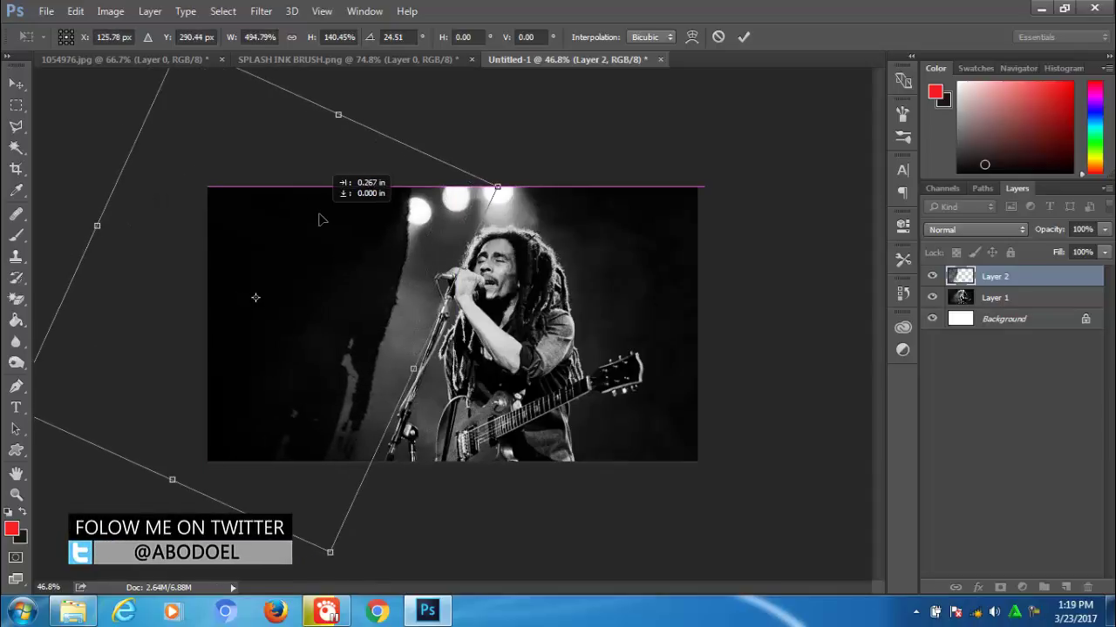
click(740, 37)
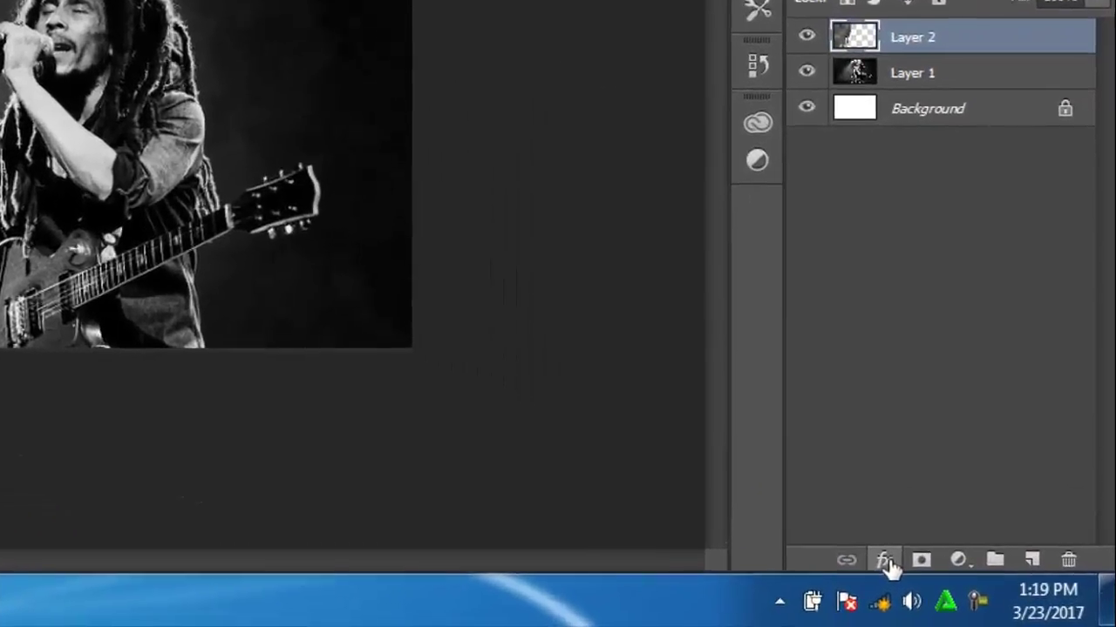
Give the Layer 2 splash a mid-green Color Overlay effect
click(977, 587)
click(837, 387)
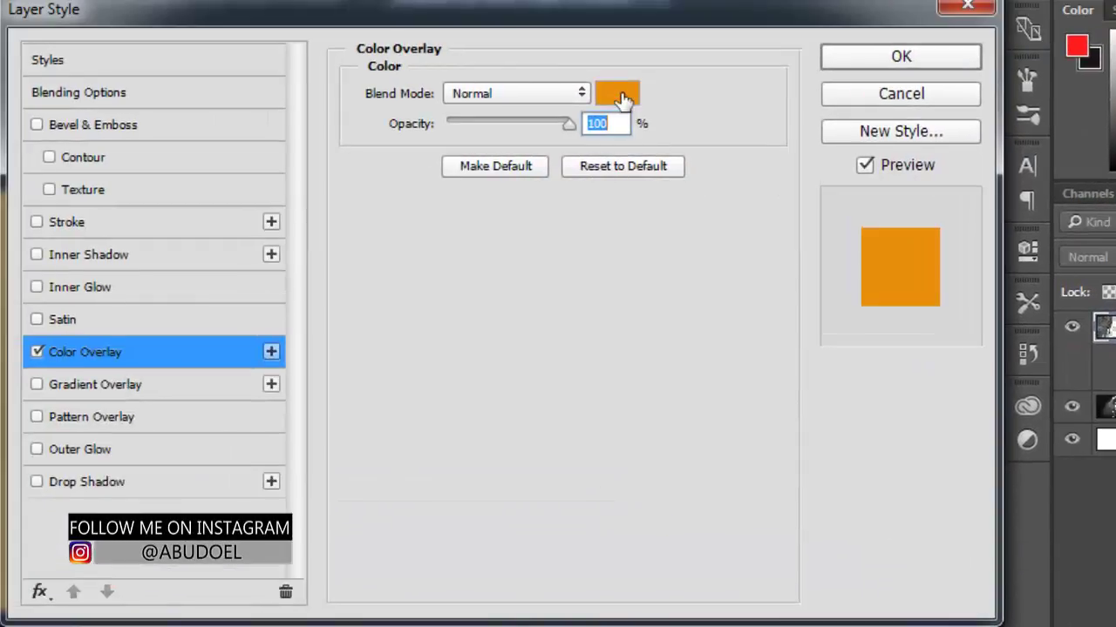
click(621, 96)
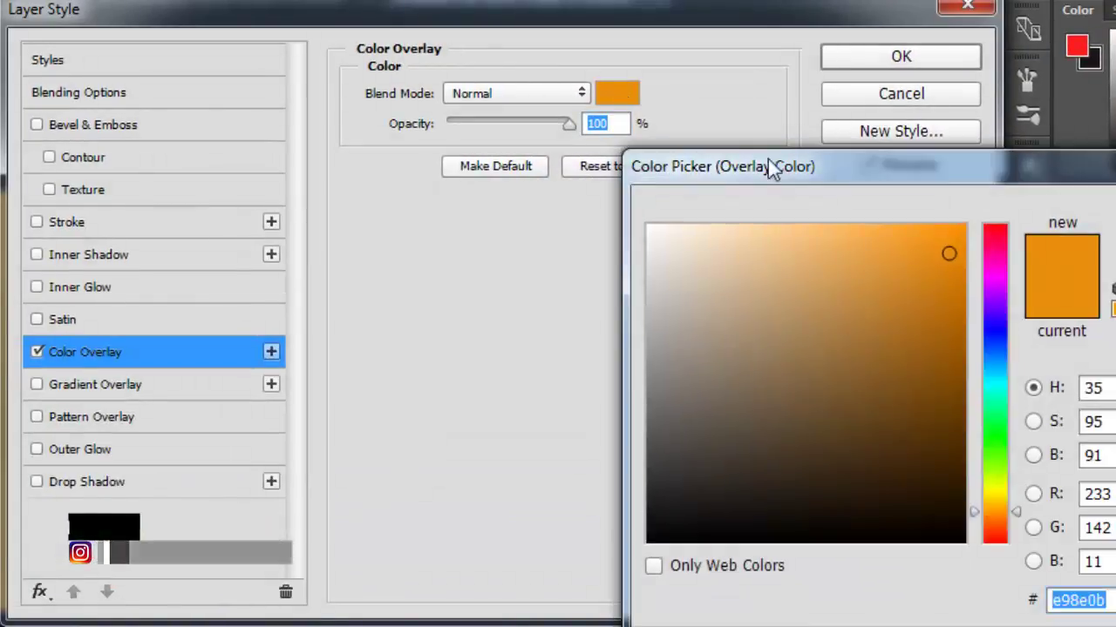
click(995, 447)
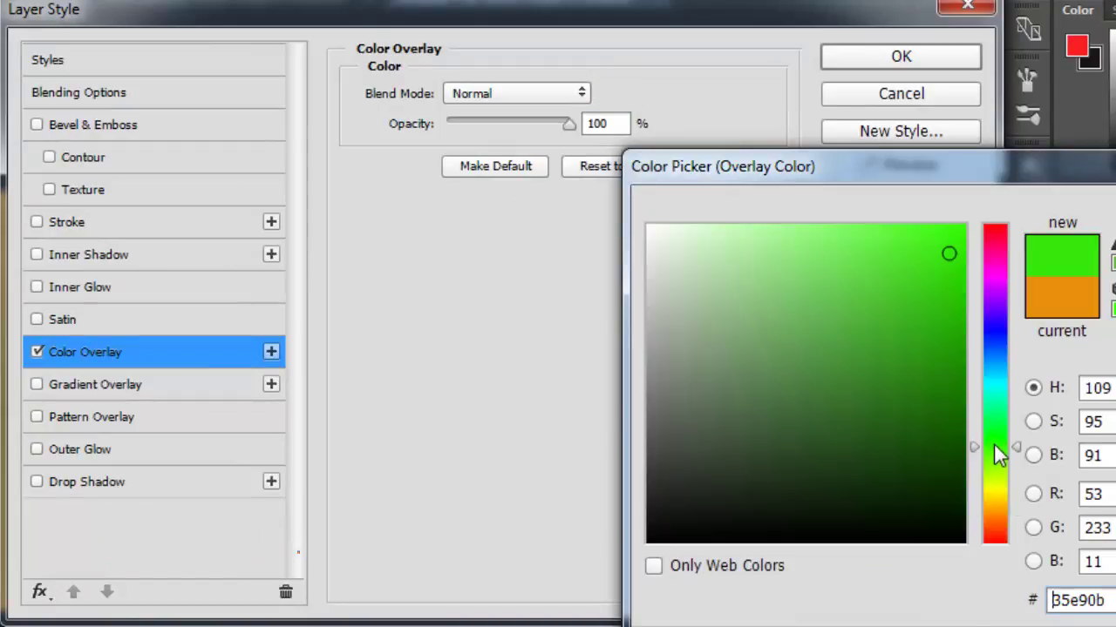
click(950, 329)
drag(950, 330, 943, 355)
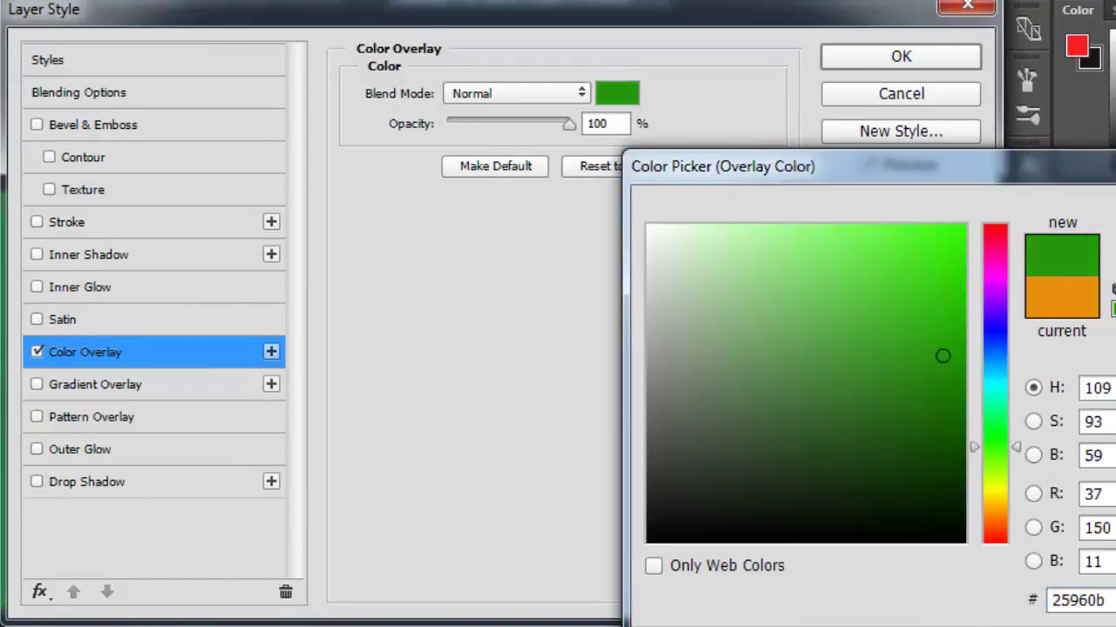
key(Return)
click(890, 56)
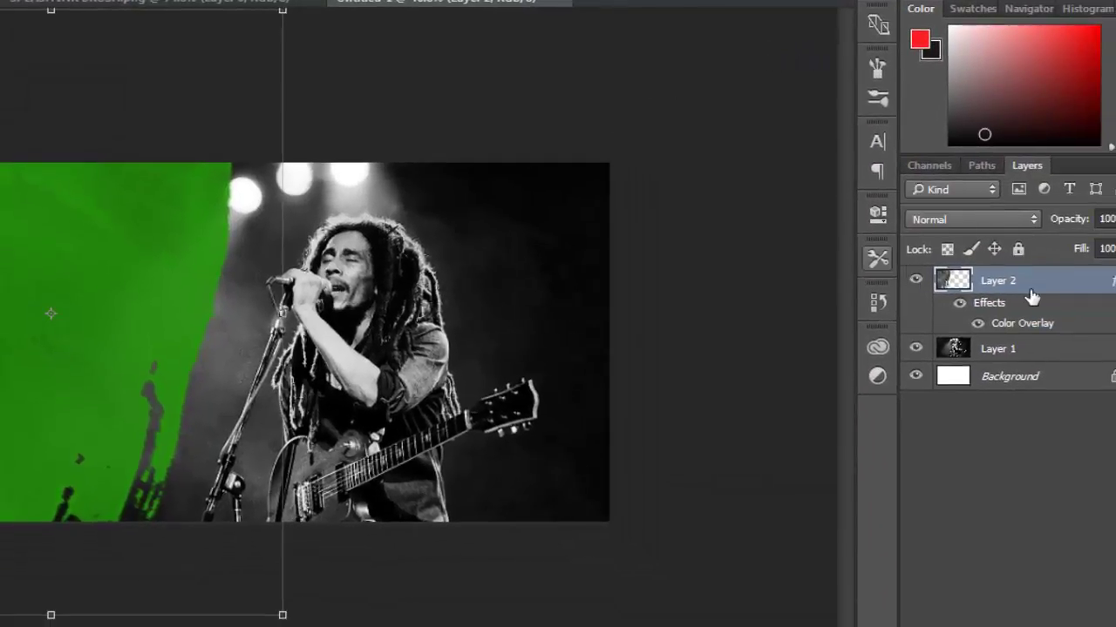
Duplicate the green splash, flip the copy horizontally and move it right
key(ctrl+j)
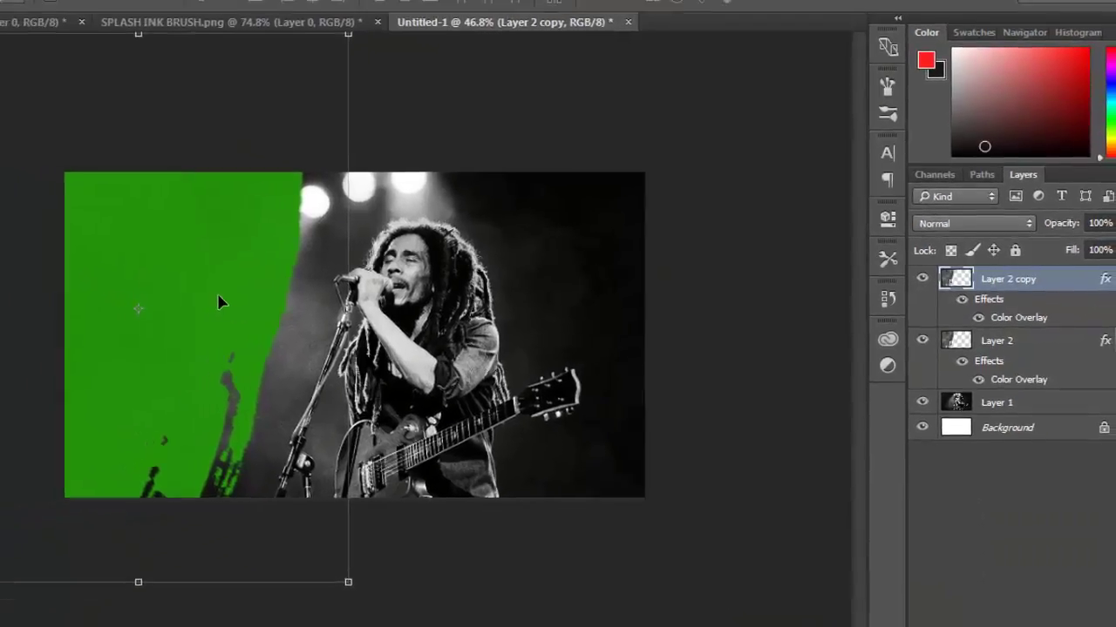
key(ctrl+t)
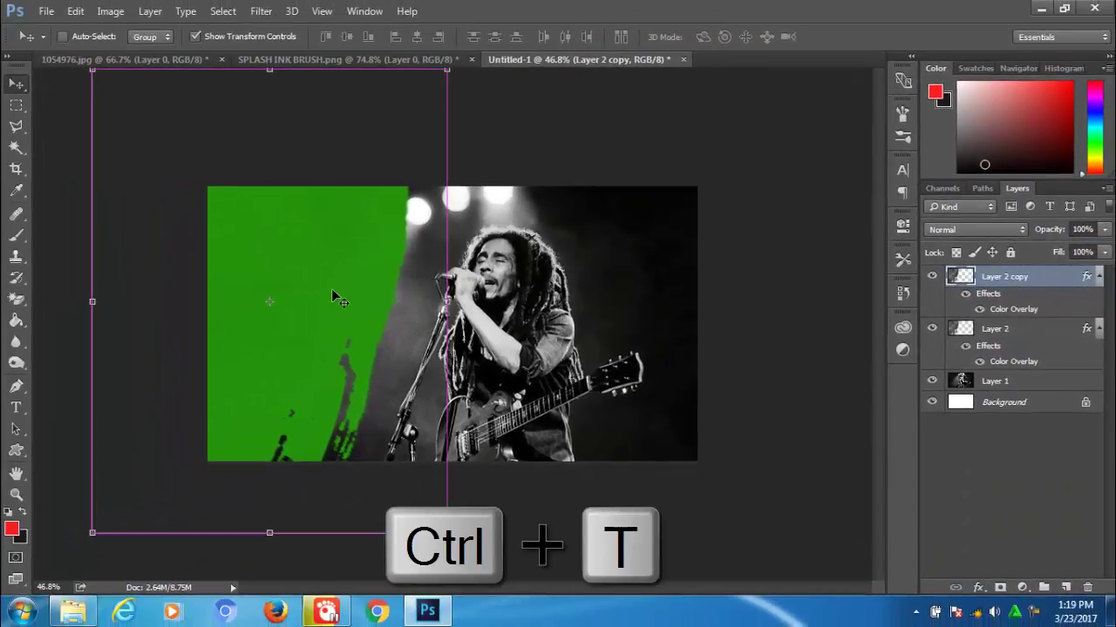
right_click(331, 288)
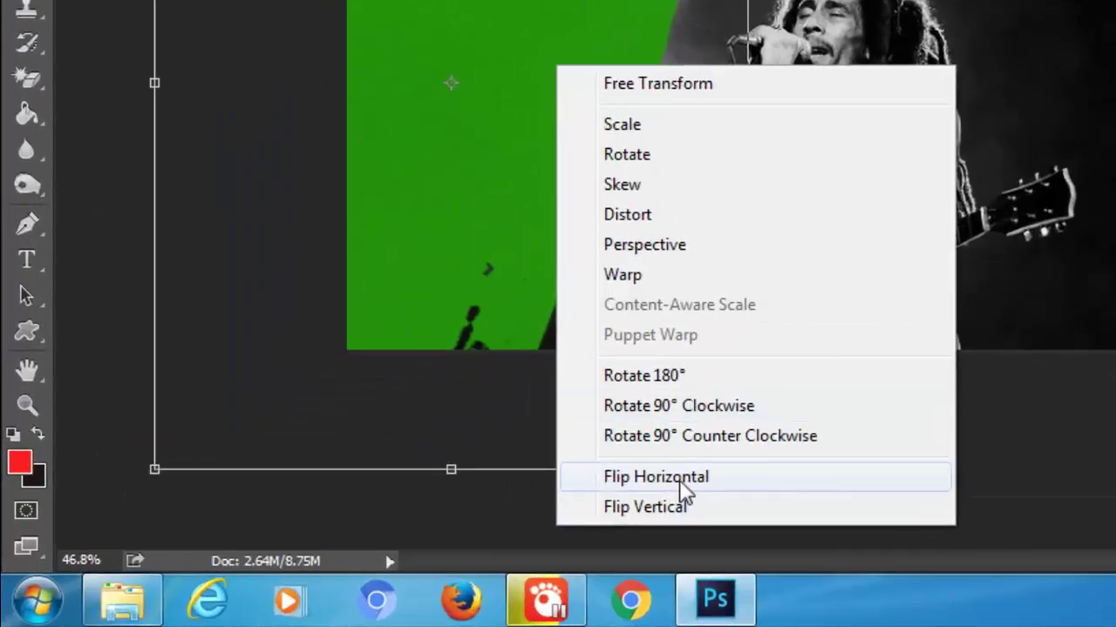
click(678, 479)
drag(436, 244, 877, 239)
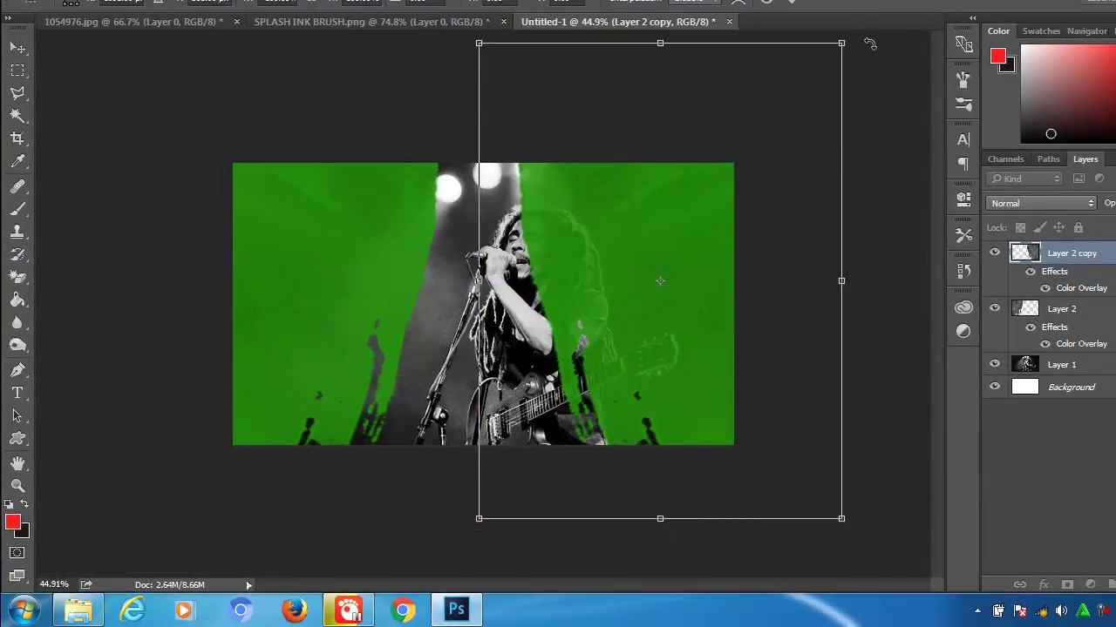
Rotate the copy, including two 90° clockwise turns, and settle it over the photo's right side
drag(867, 43, 929, 225)
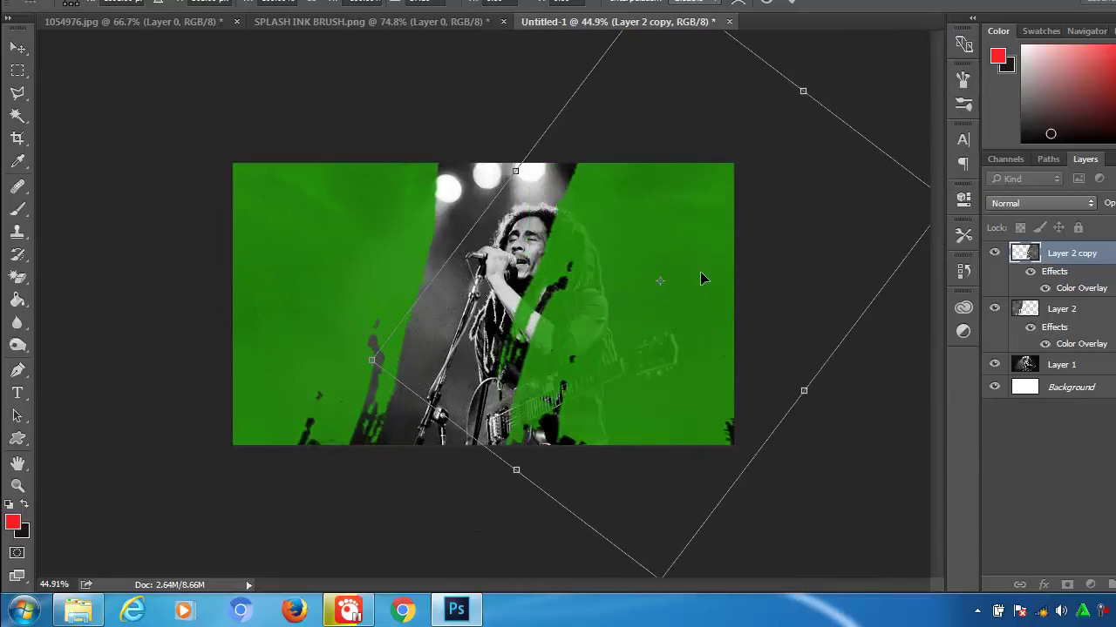
drag(702, 277, 708, 322)
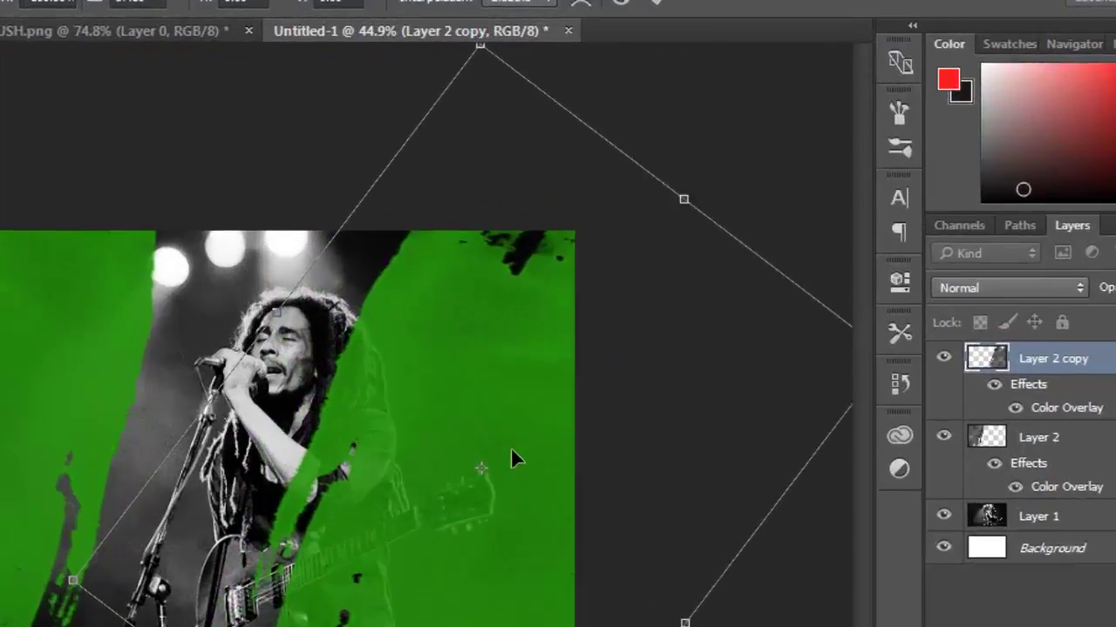
right_click(511, 447)
click(528, 408)
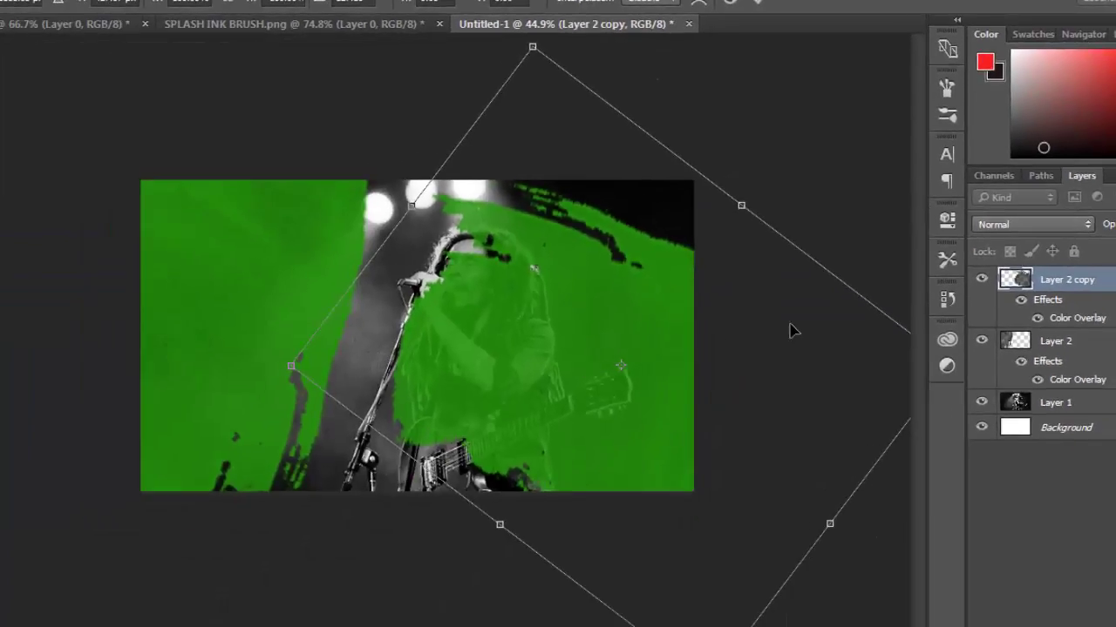
right_click(584, 301)
click(642, 533)
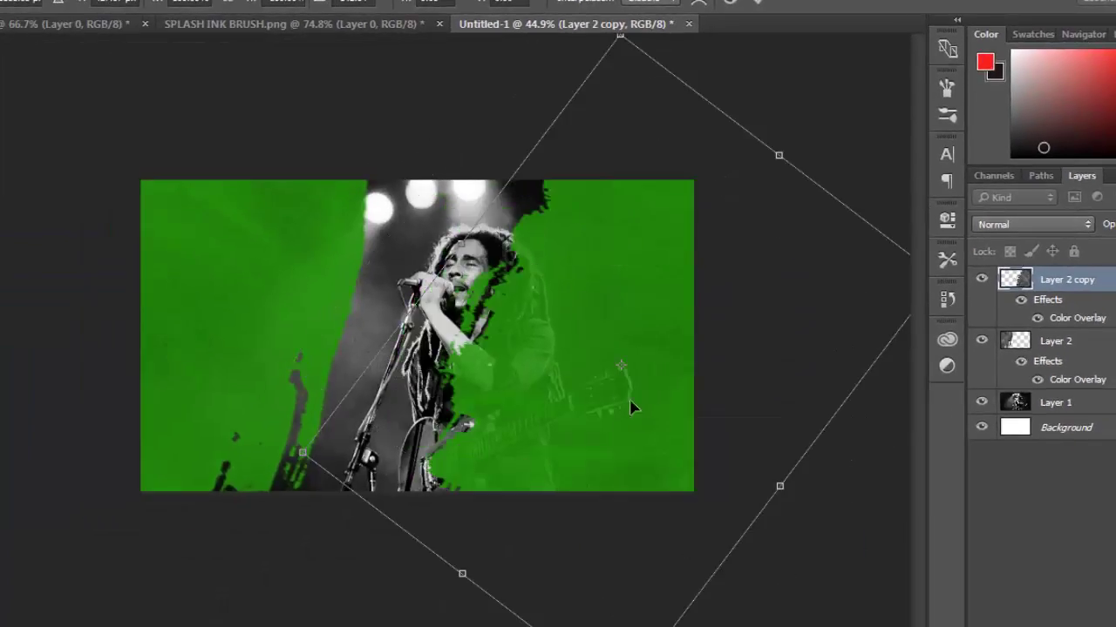
drag(630, 406, 639, 402)
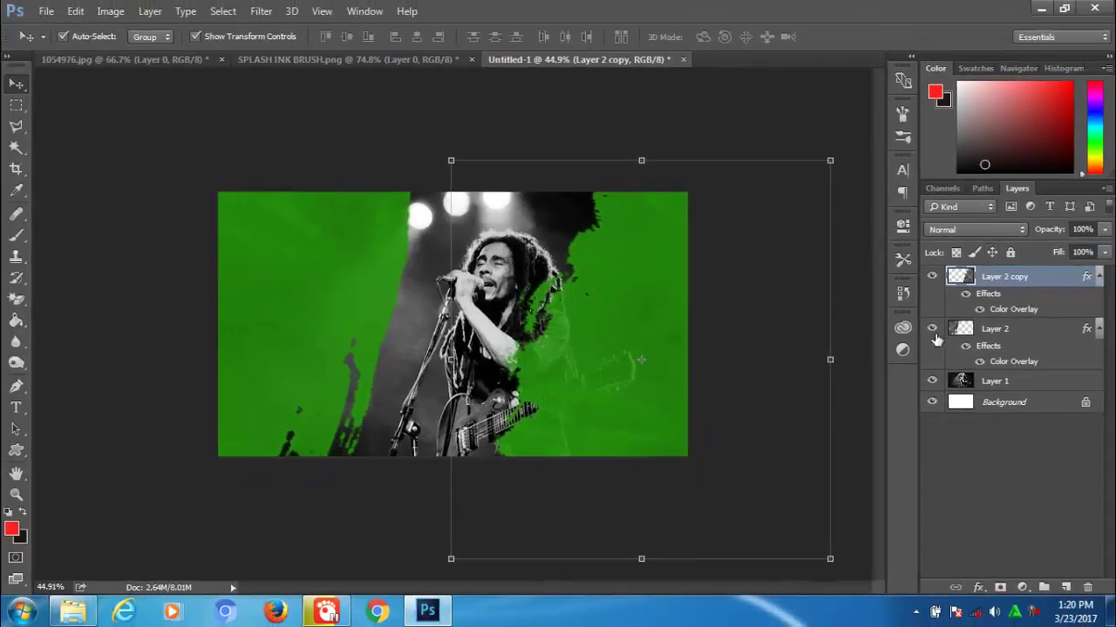
Change the right-hand splash's Color Overlay to a bright orange
click(956, 588)
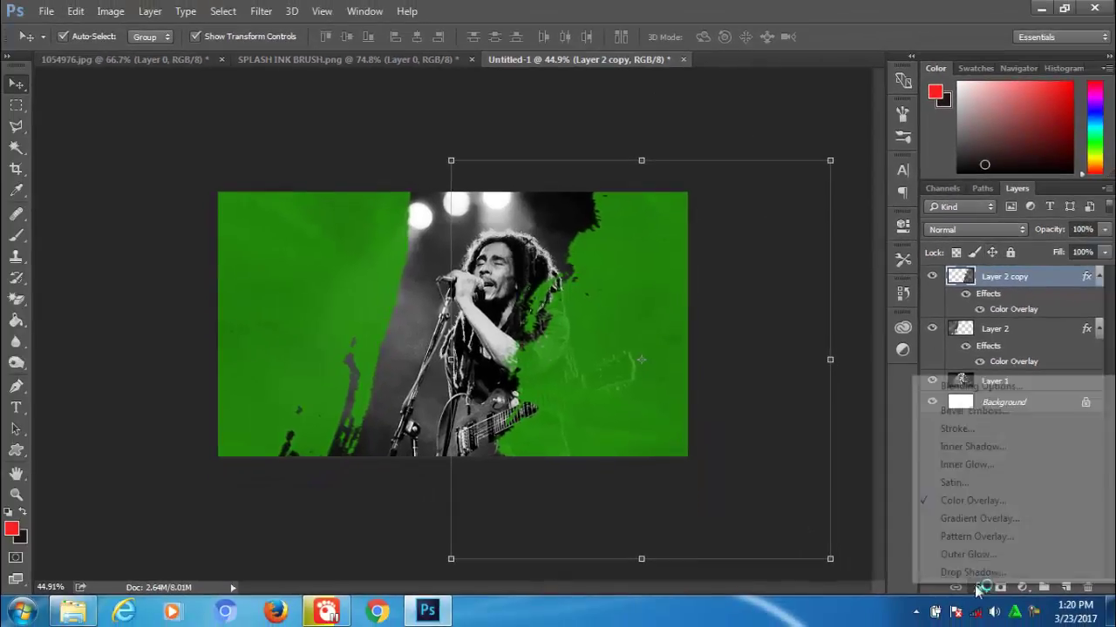
click(947, 504)
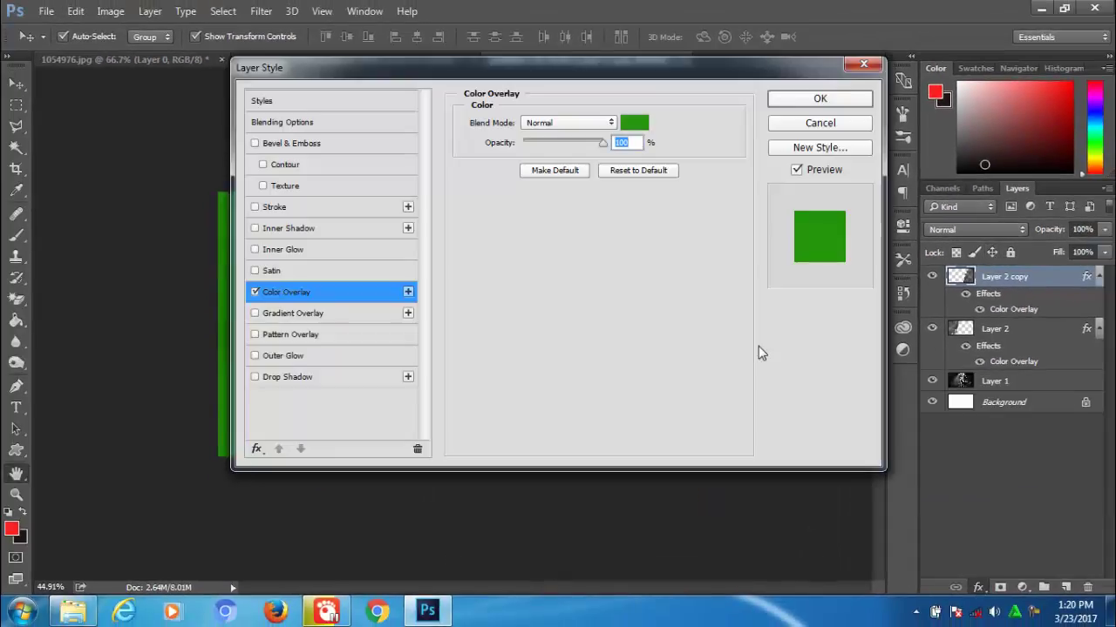
click(634, 126)
click(881, 402)
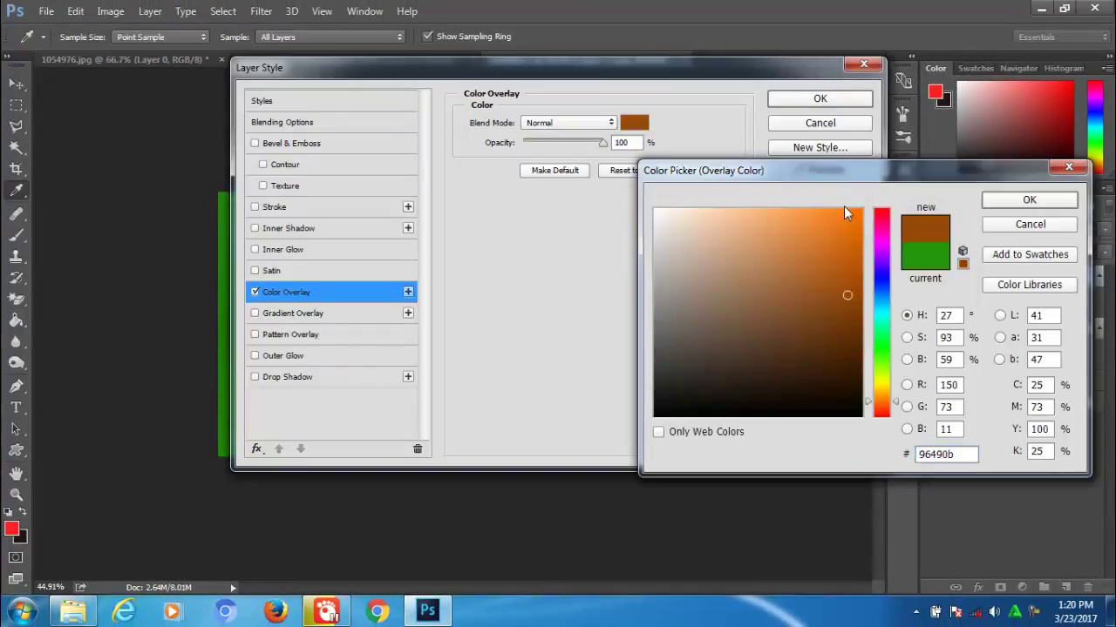
click(855, 213)
click(1020, 202)
click(842, 104)
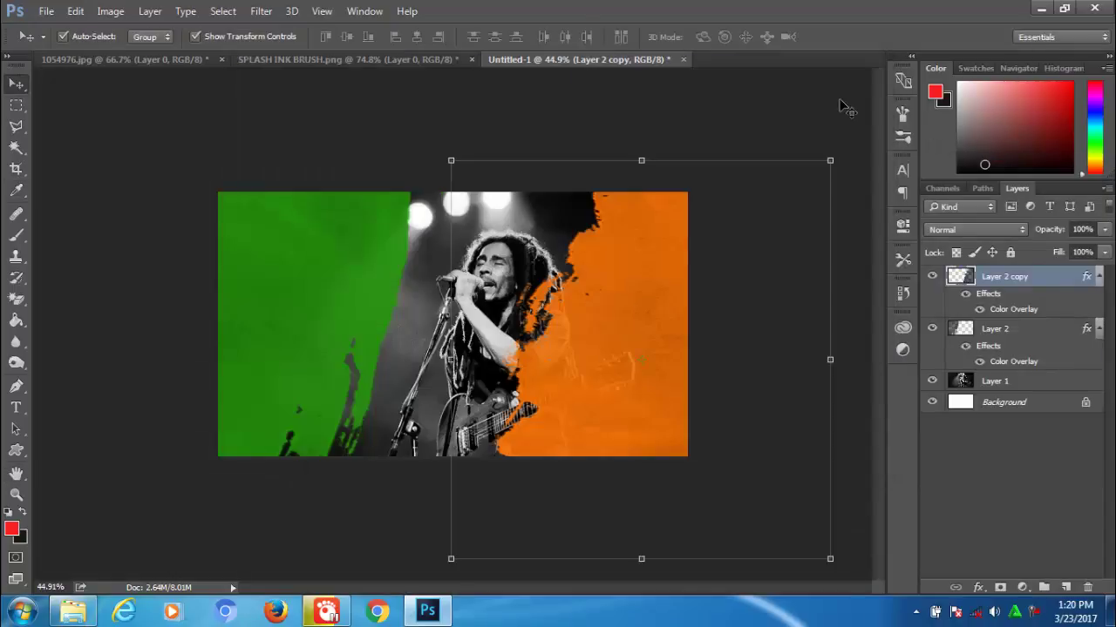
Switch that overlay to red and duplicate the red splash layer
click(978, 587)
click(980, 504)
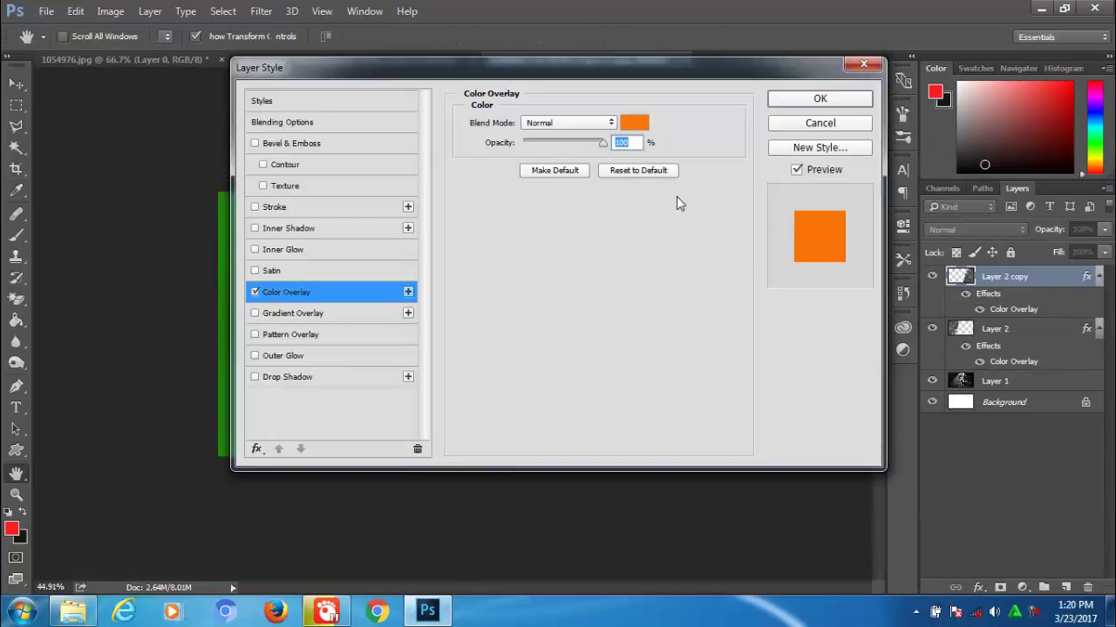
click(634, 122)
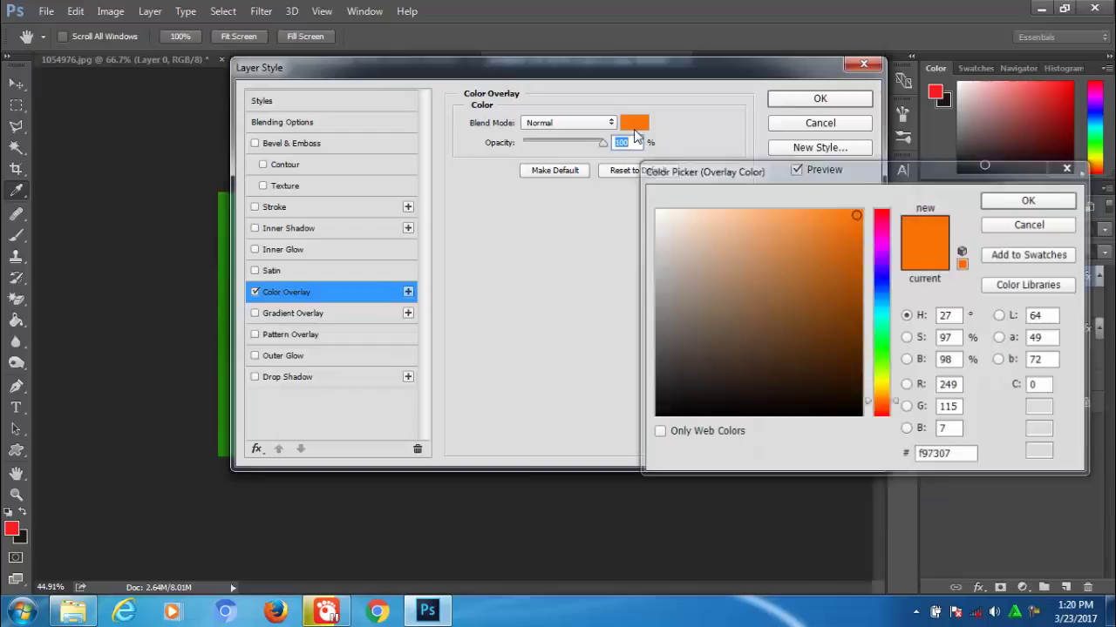
click(882, 212)
click(998, 203)
click(821, 99)
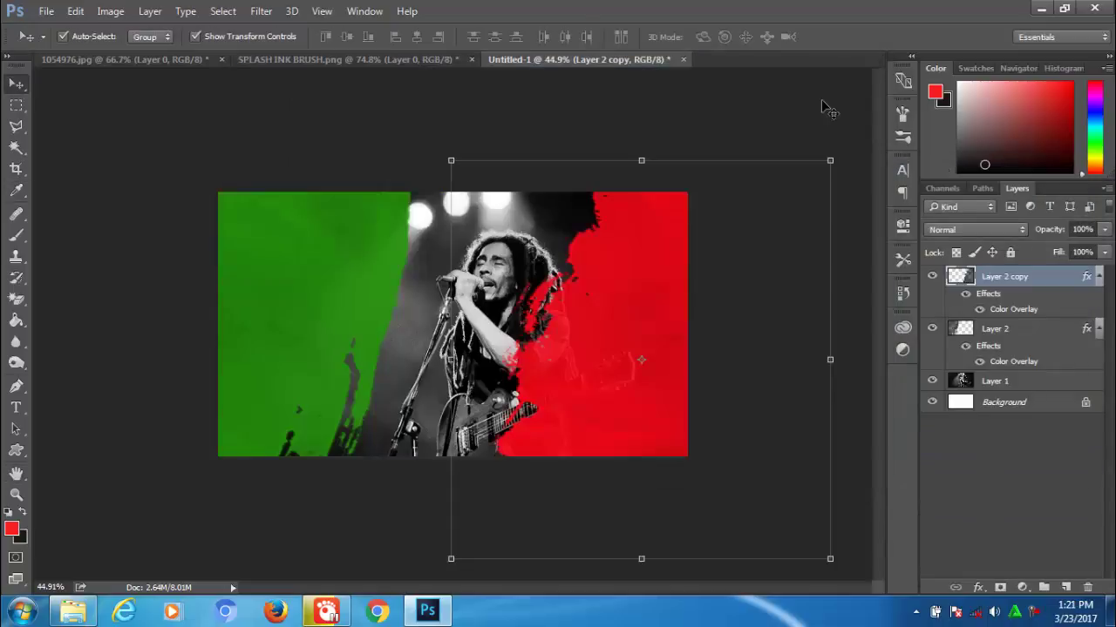
key(ctrl+j)
Move the new splash copy over the guitarist and enlarge it
drag(658, 315, 473, 305)
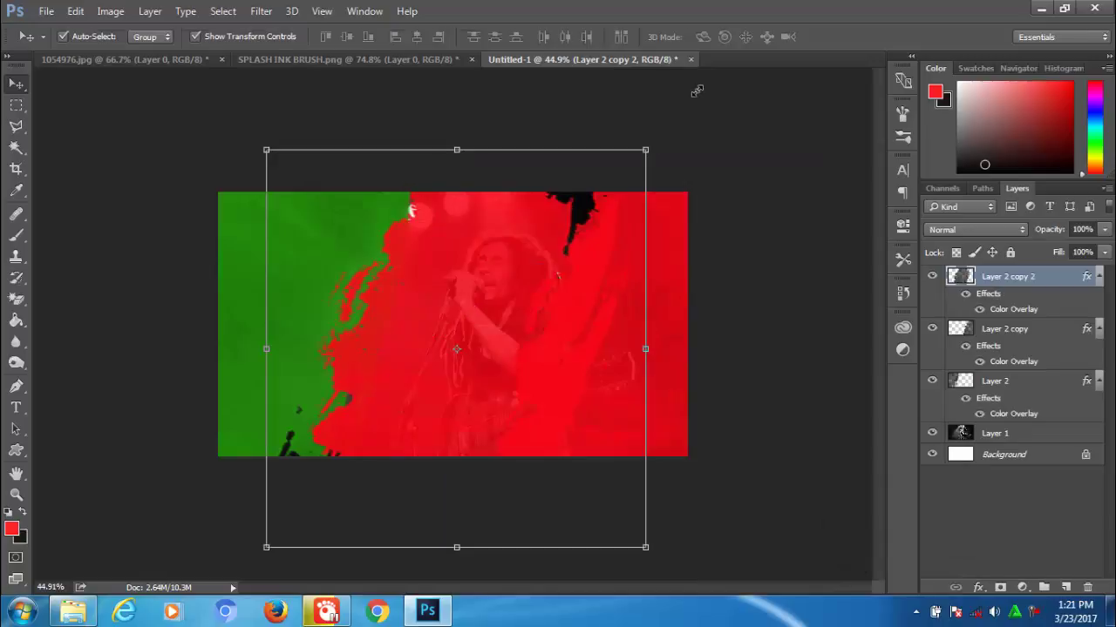
drag(645, 150, 697, 93)
drag(406, 298, 395, 297)
drag(672, 343, 705, 341)
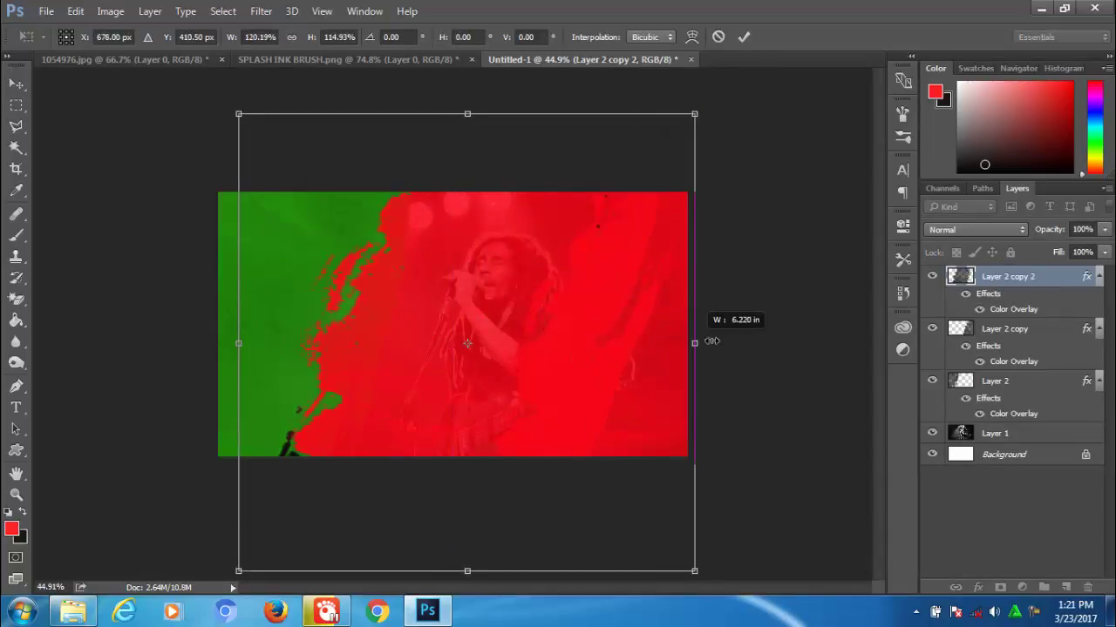
click(742, 37)
Place the copy below Layer 2 and change its Color Overlay to orange
drag(1011, 277, 958, 371)
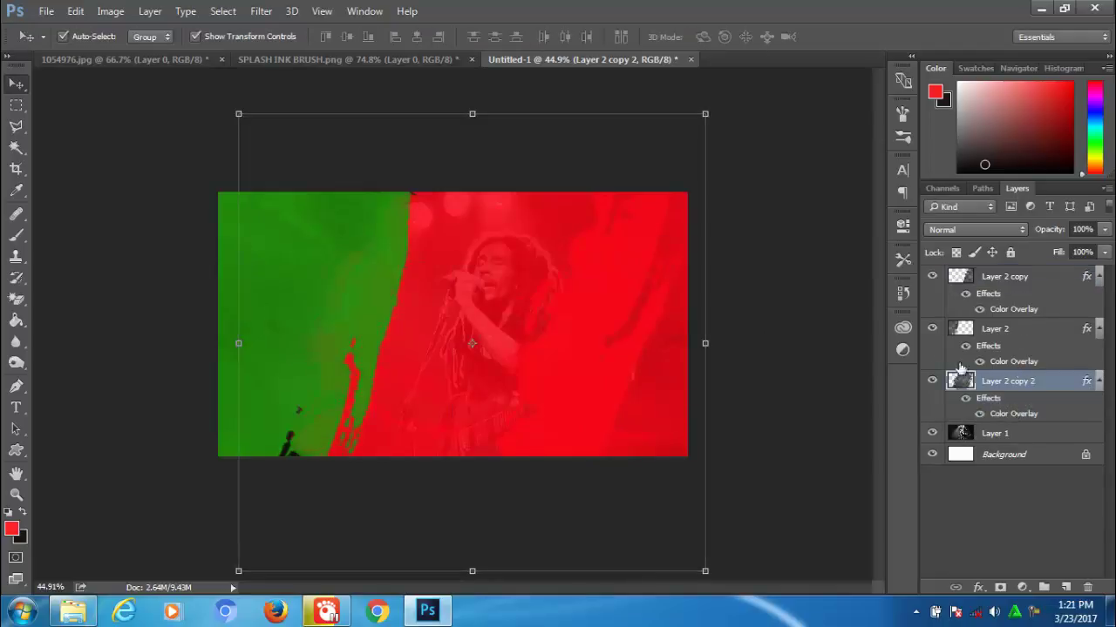
click(977, 586)
click(958, 496)
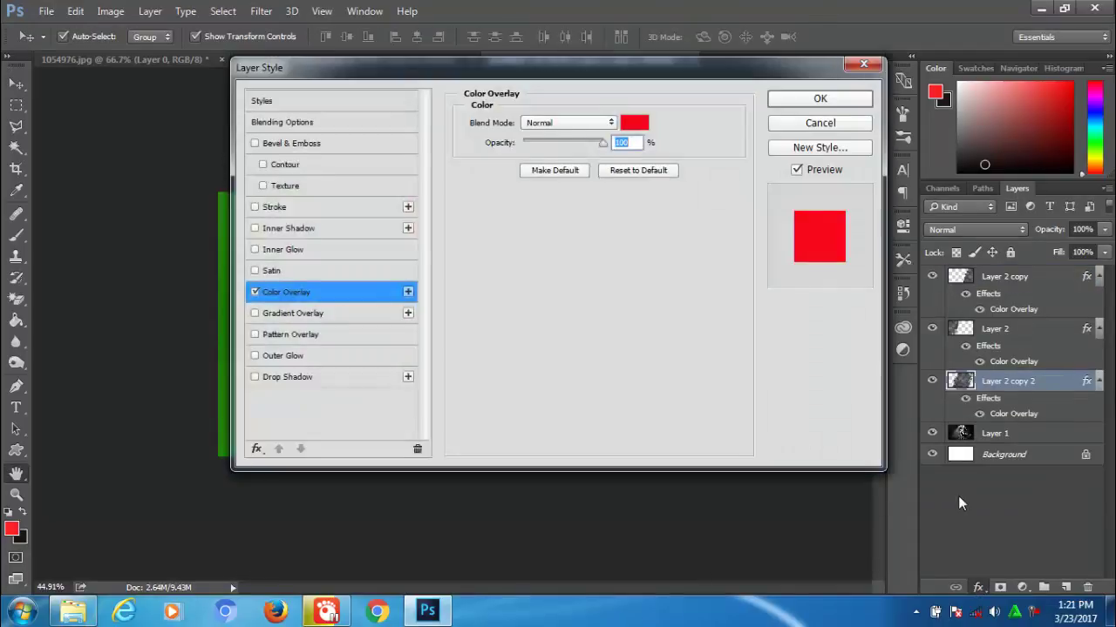
click(634, 122)
click(883, 398)
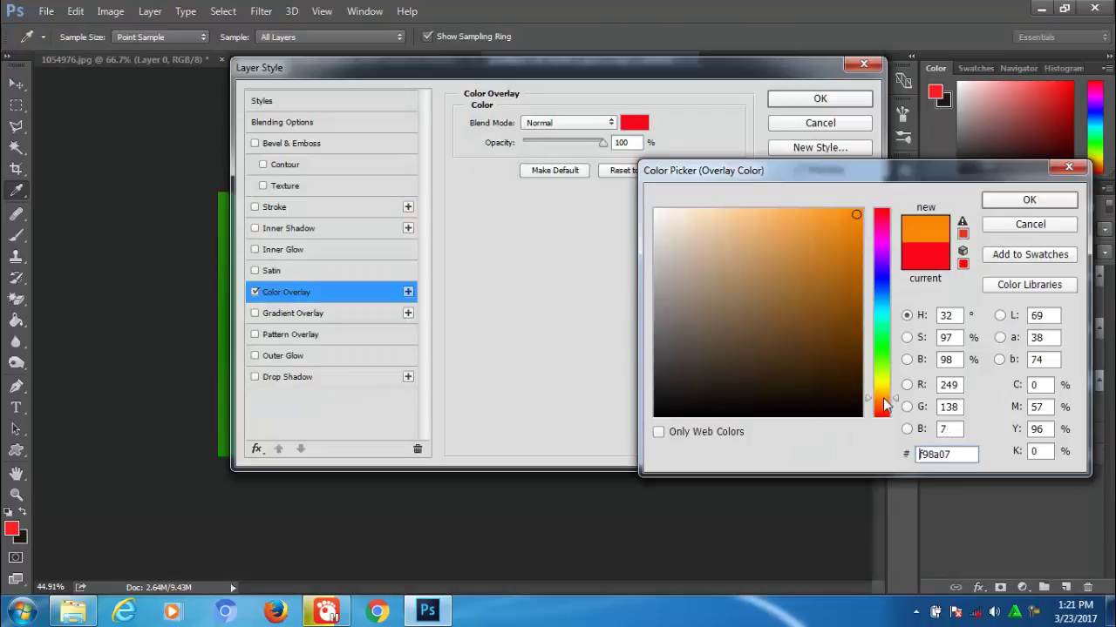
click(1029, 200)
click(815, 98)
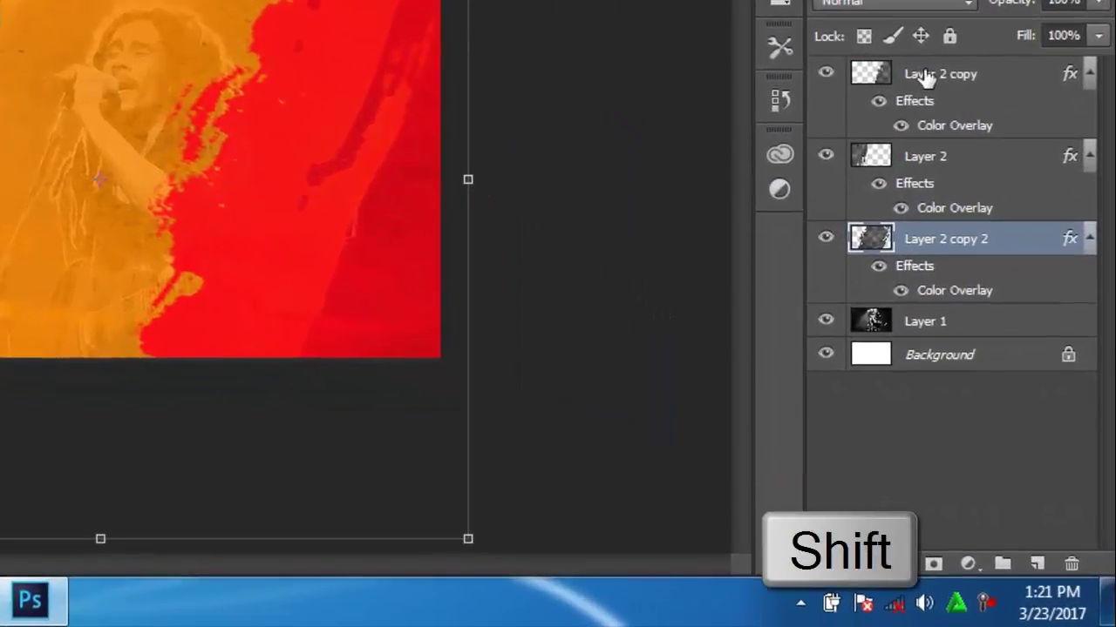
Convert the green, orange and red splash layers into one smart object
shift+click(994, 277)
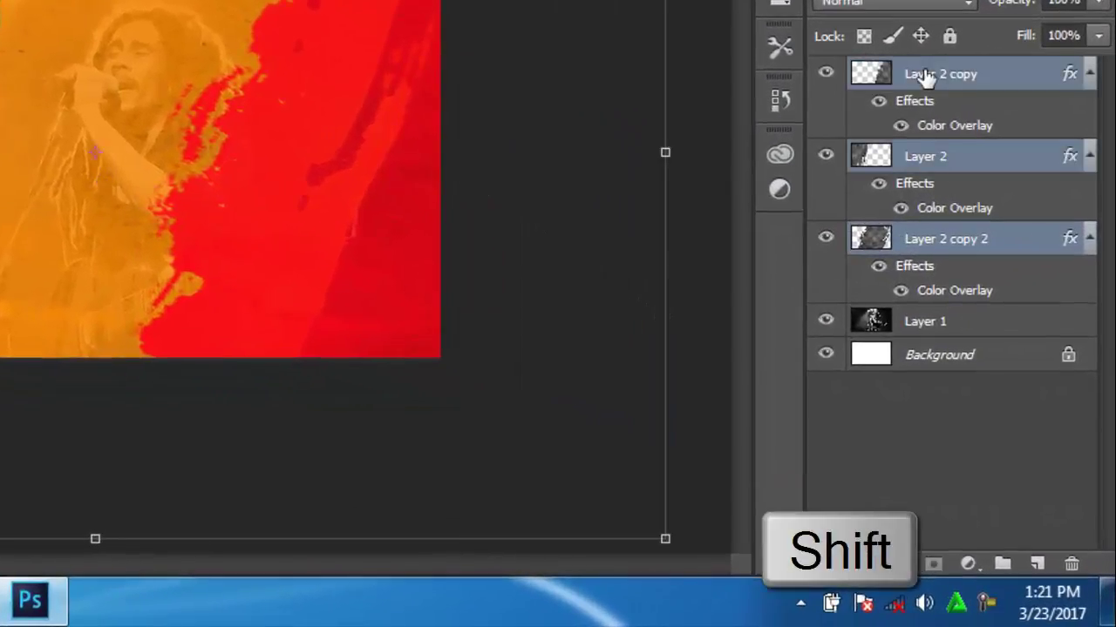
right_click(961, 240)
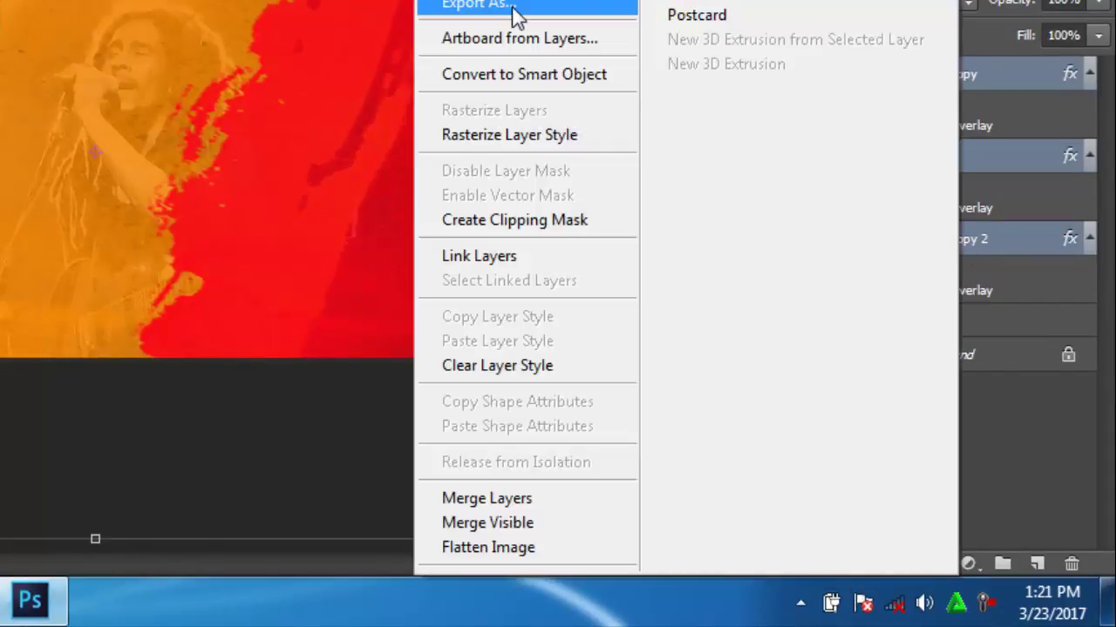
click(549, 73)
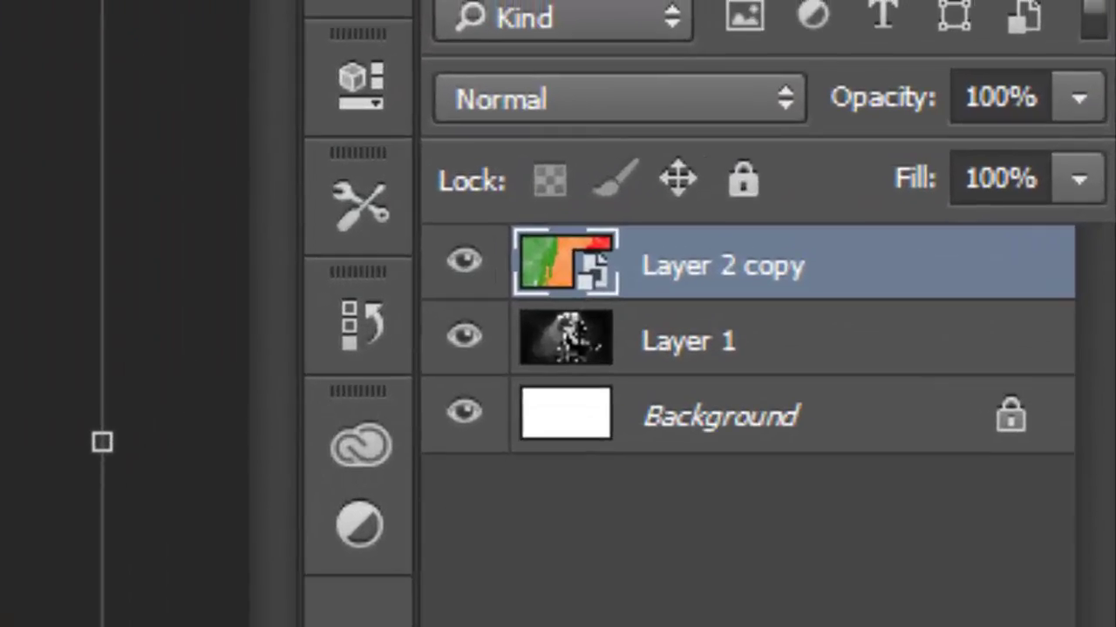
click(1079, 100)
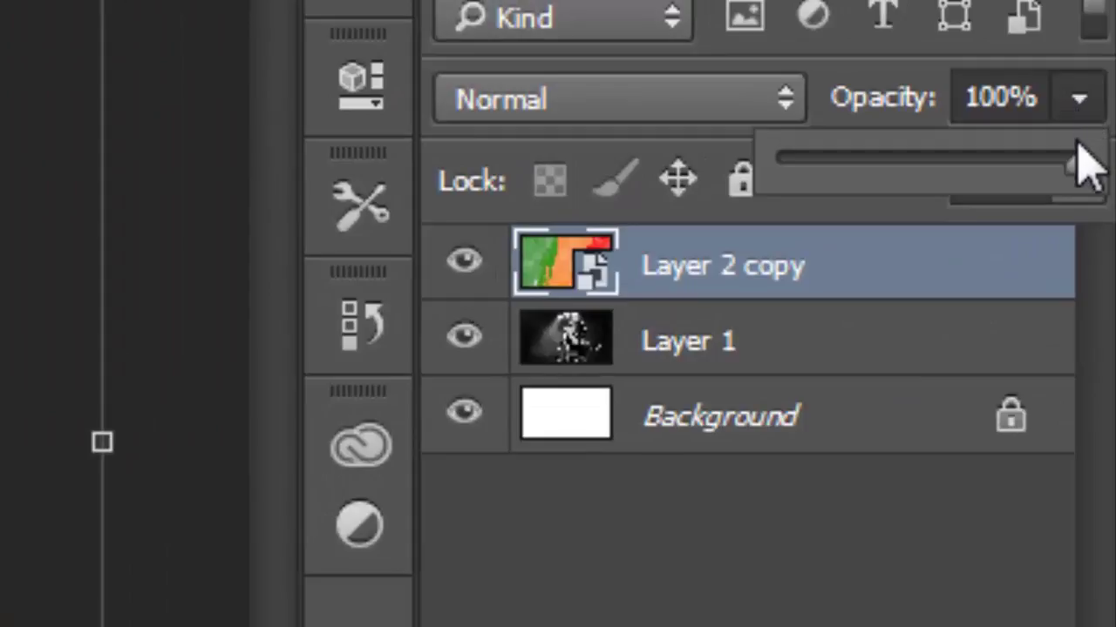
drag(1082, 159, 854, 170)
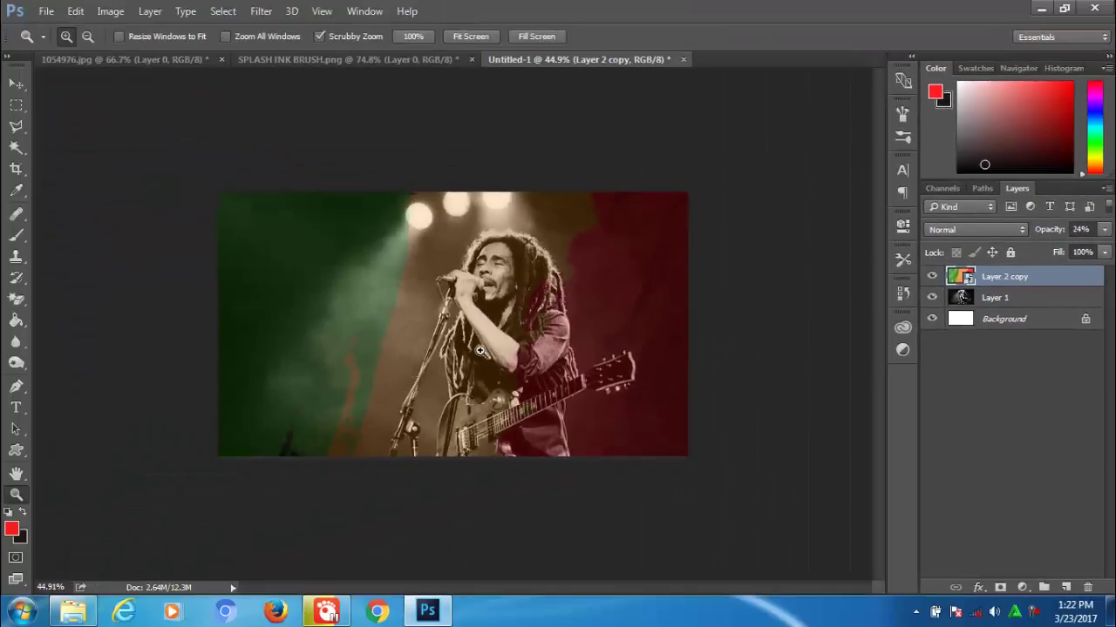
mouse_move(493, 347)
mouse_down()
mouse_move(520, 326)
mouse_move(527, 464)
mouse_move(426, 575)
mouse_up()
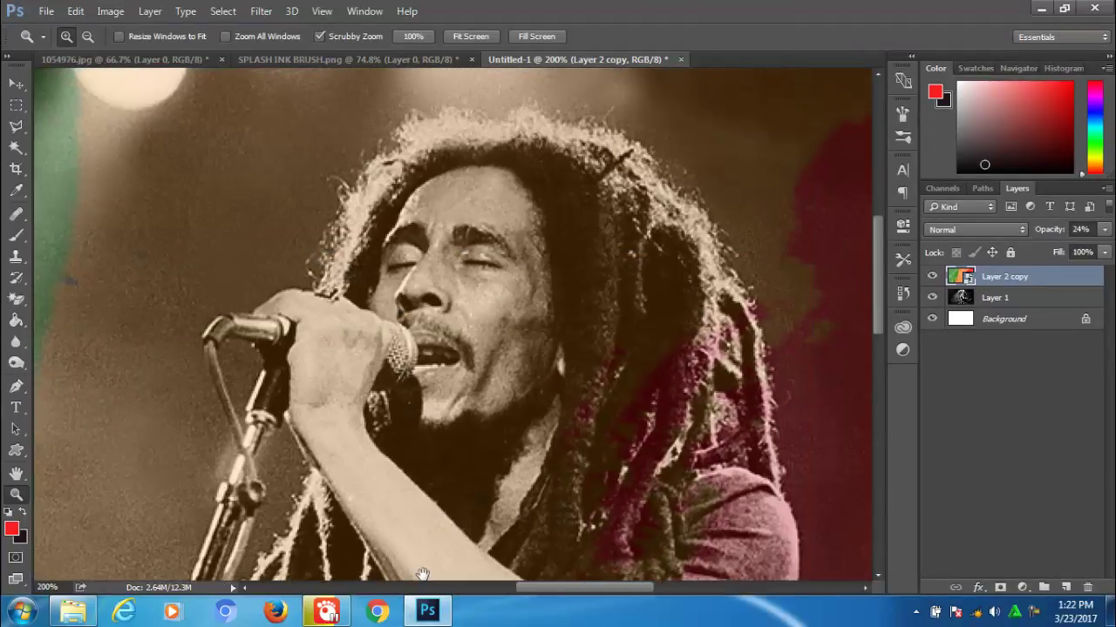
click(551, 328)
key(ctrl+1)
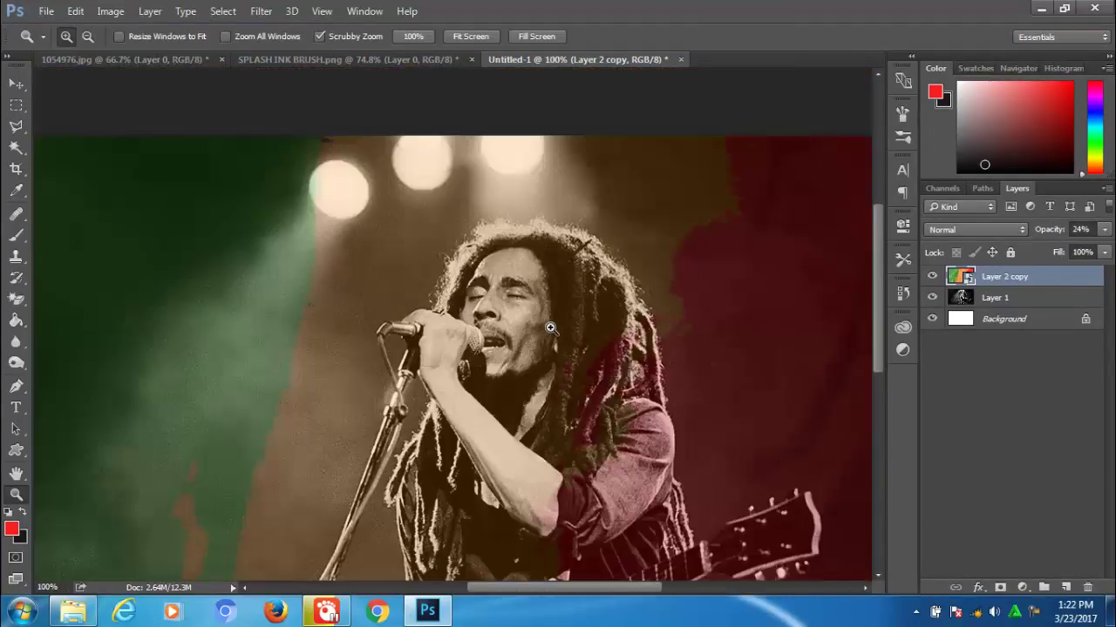
click(551, 328)
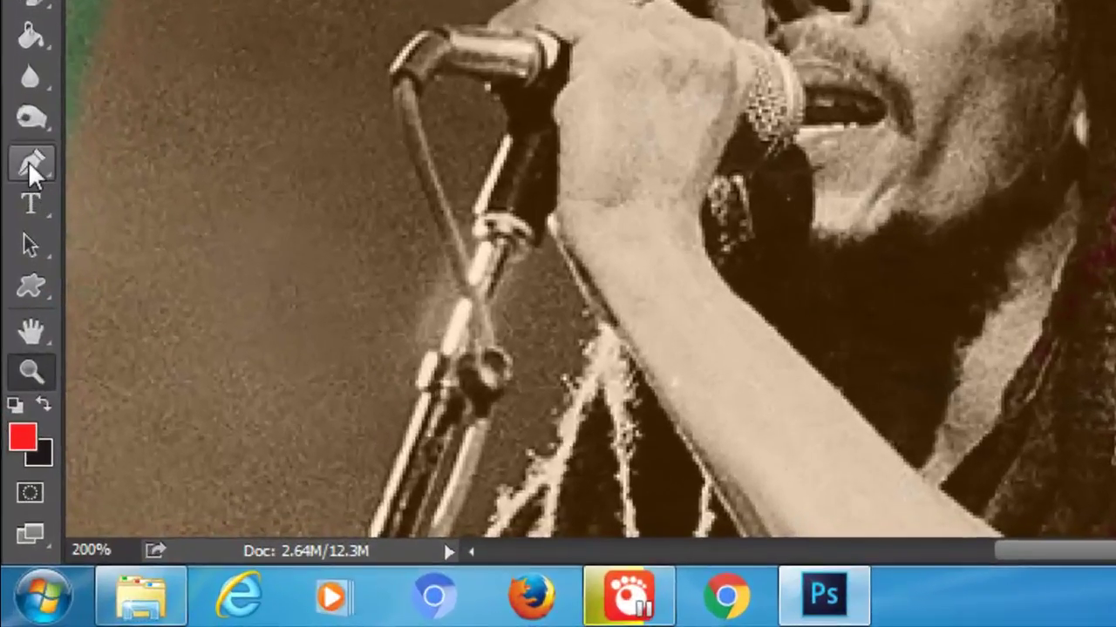
Trace the singer, mic stand and guitar with the Pen tool and make a 0-feather selection
click(27, 217)
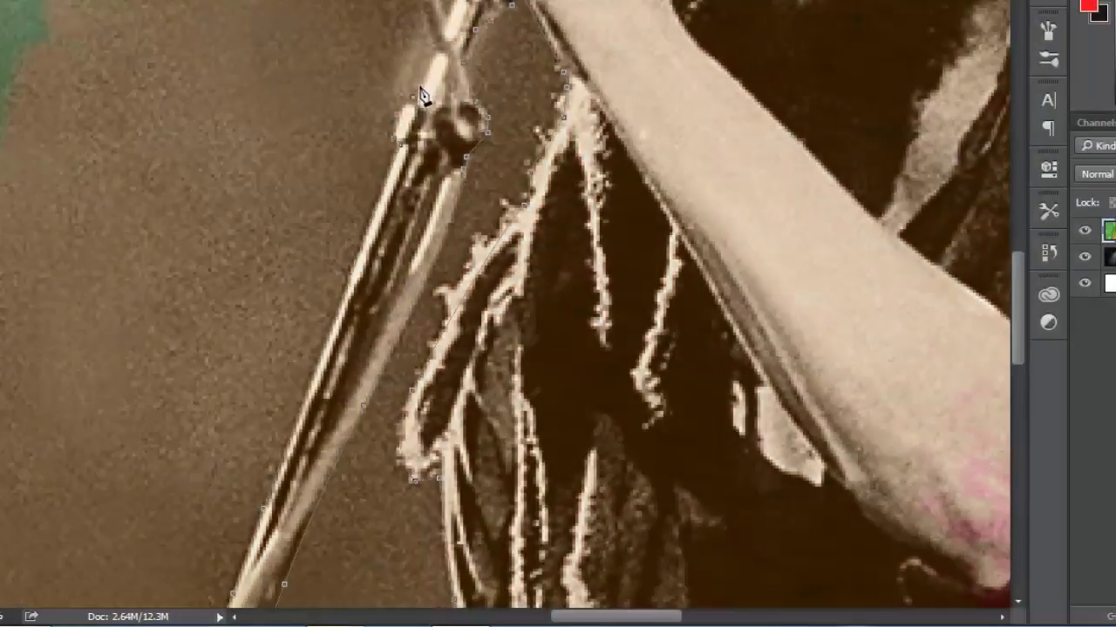
drag(433, 46, 486, 231)
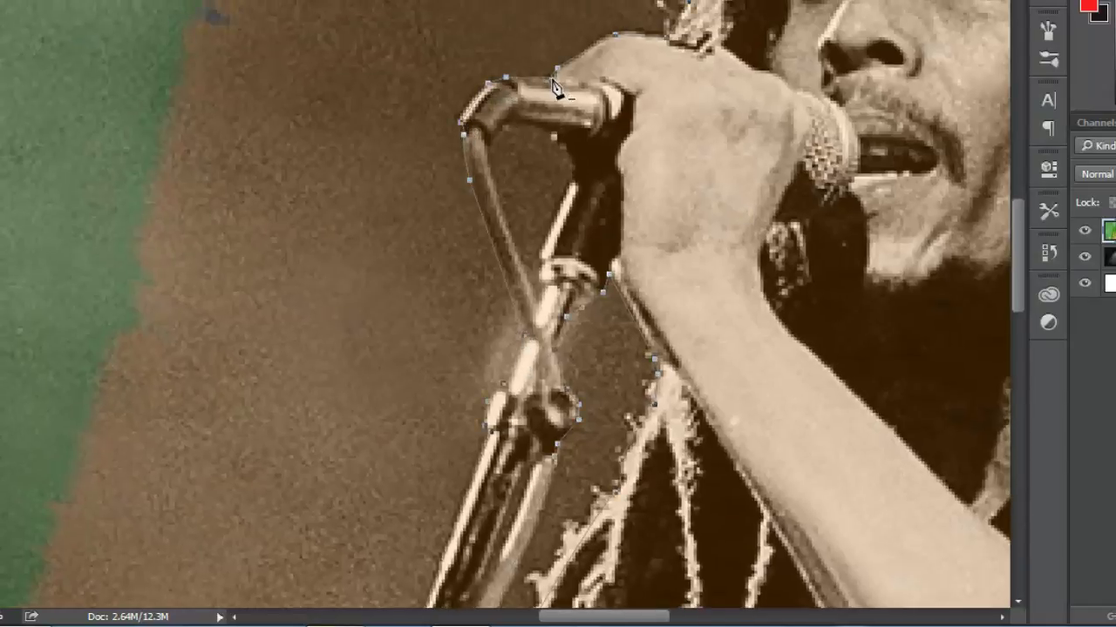
right_click(676, 104)
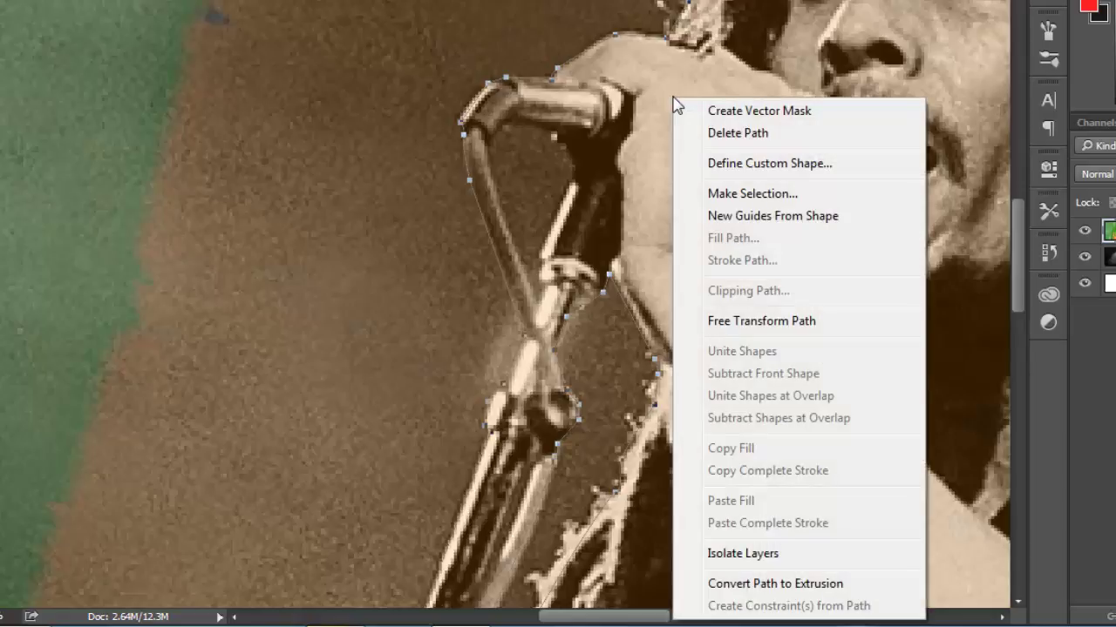
click(719, 193)
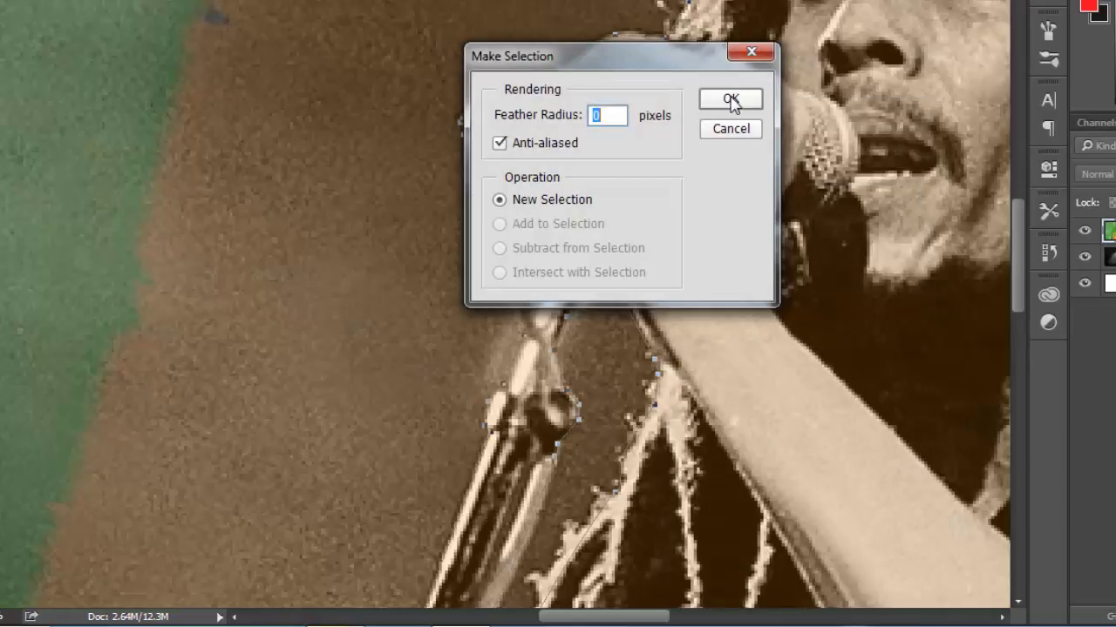
click(731, 99)
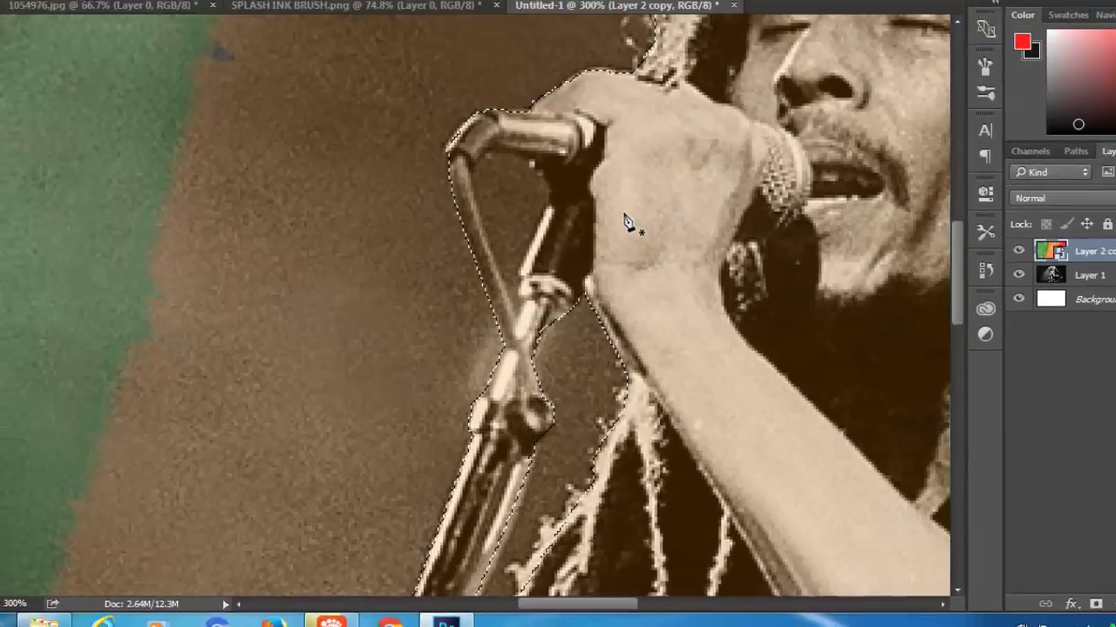
key(ctrl+d)
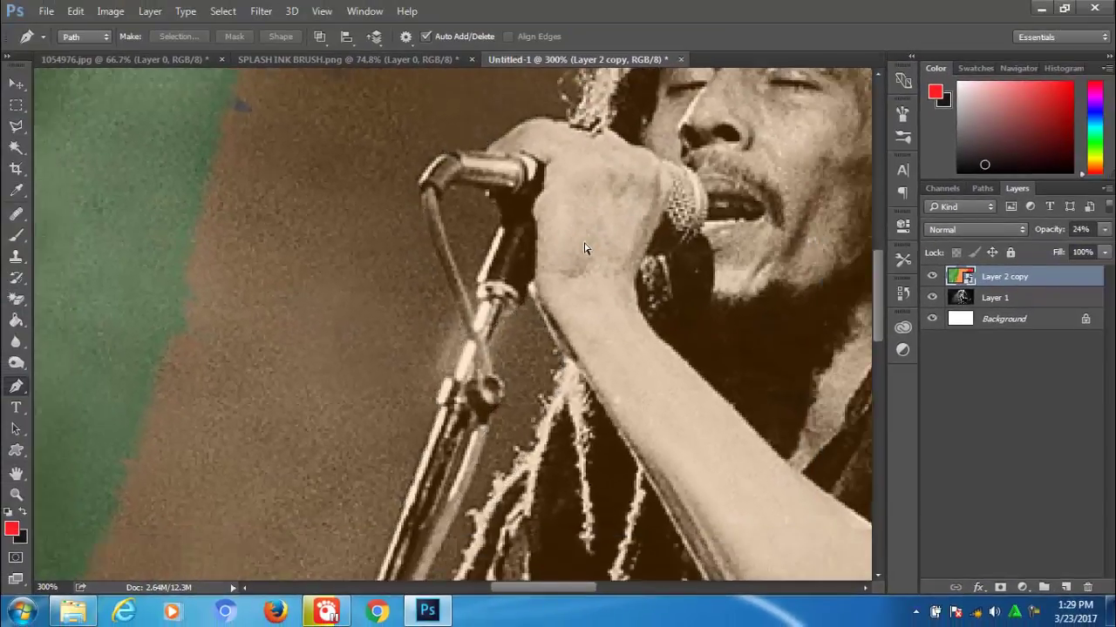
key(ctrl+0)
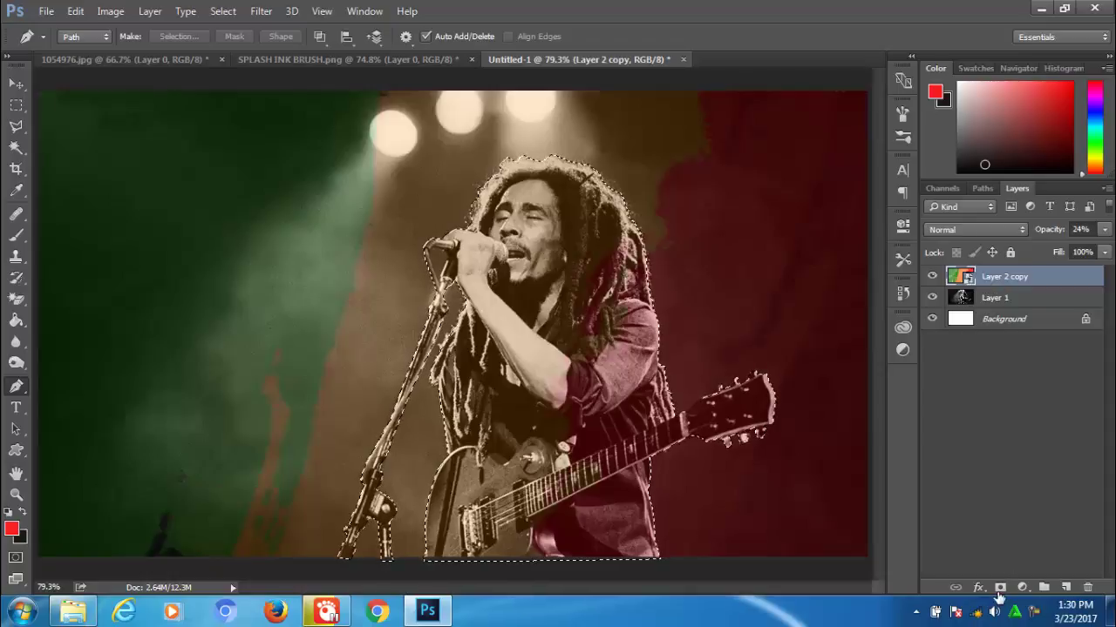
Add a layer mask to Layer 2 copy and invert it so colour surrounds the singer
click(999, 589)
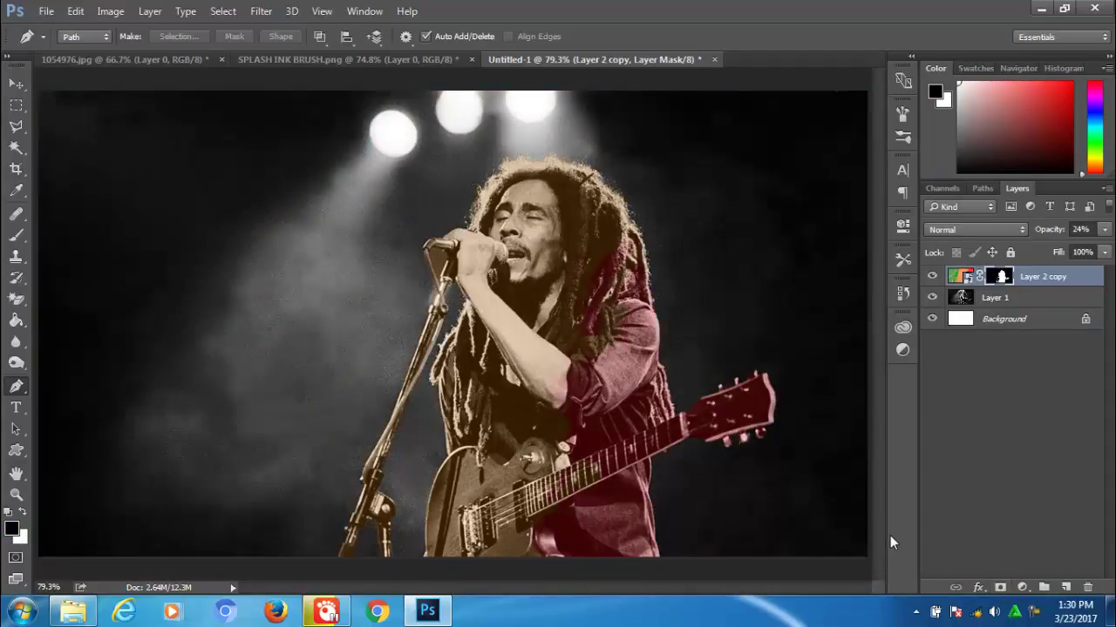
key(ctrl+2)
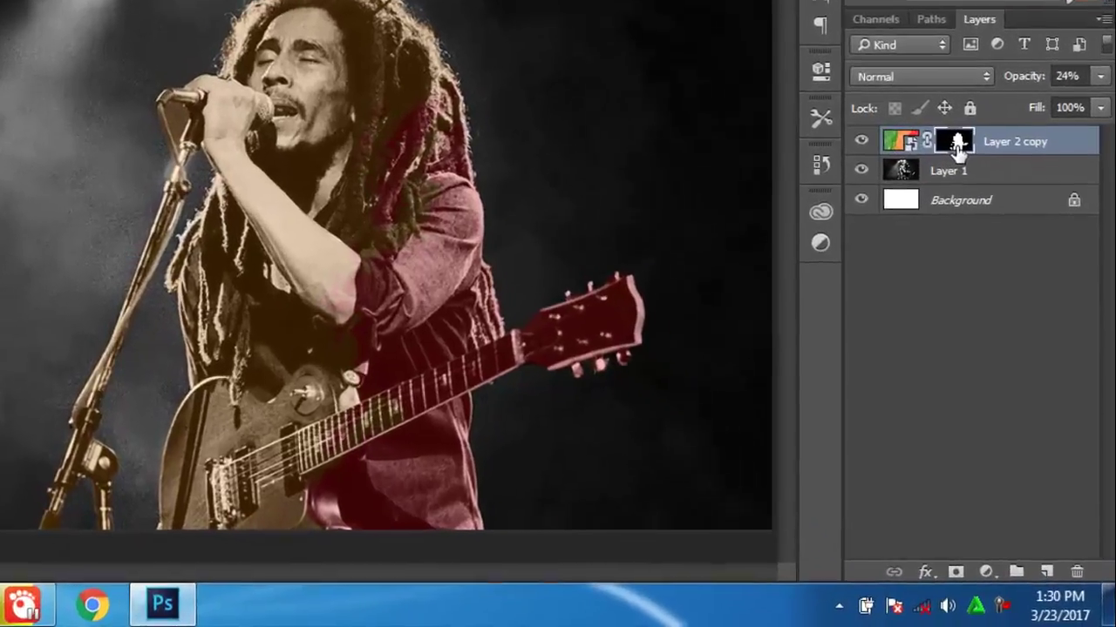
key(ctrl+i)
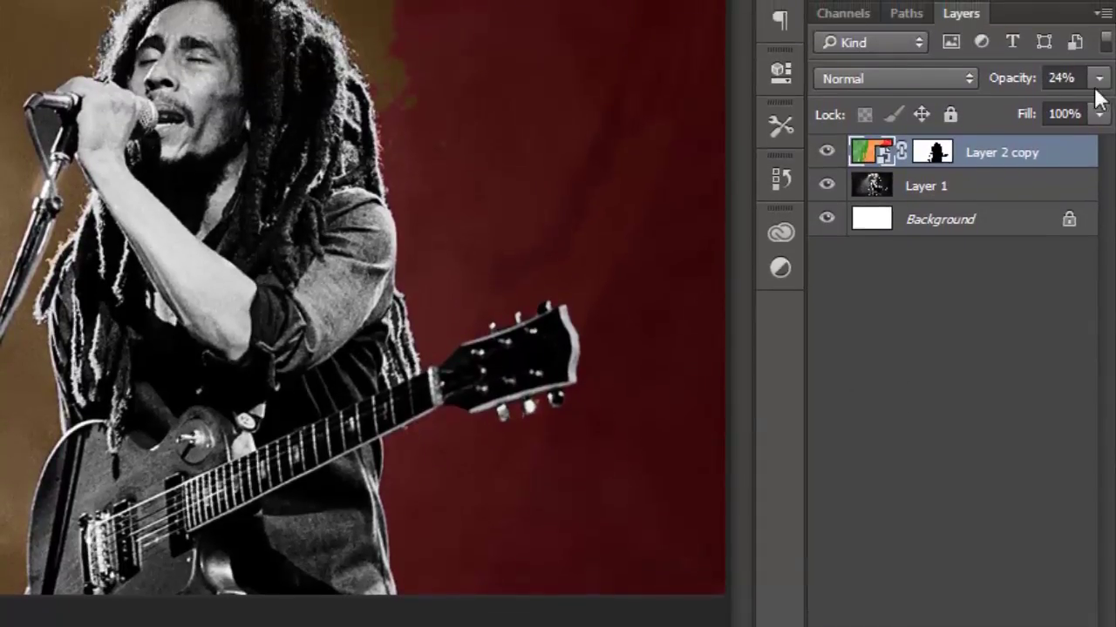
Raise the splash layer's opacity from 24% to 100%
click(1098, 79)
drag(1002, 105, 1112, 105)
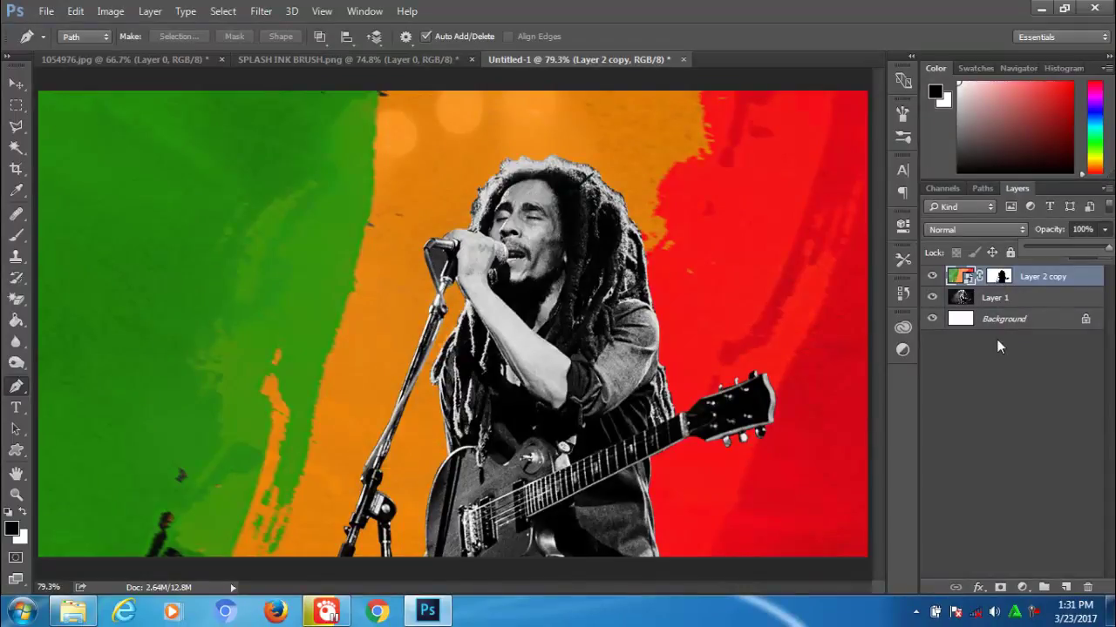
click(35, 103)
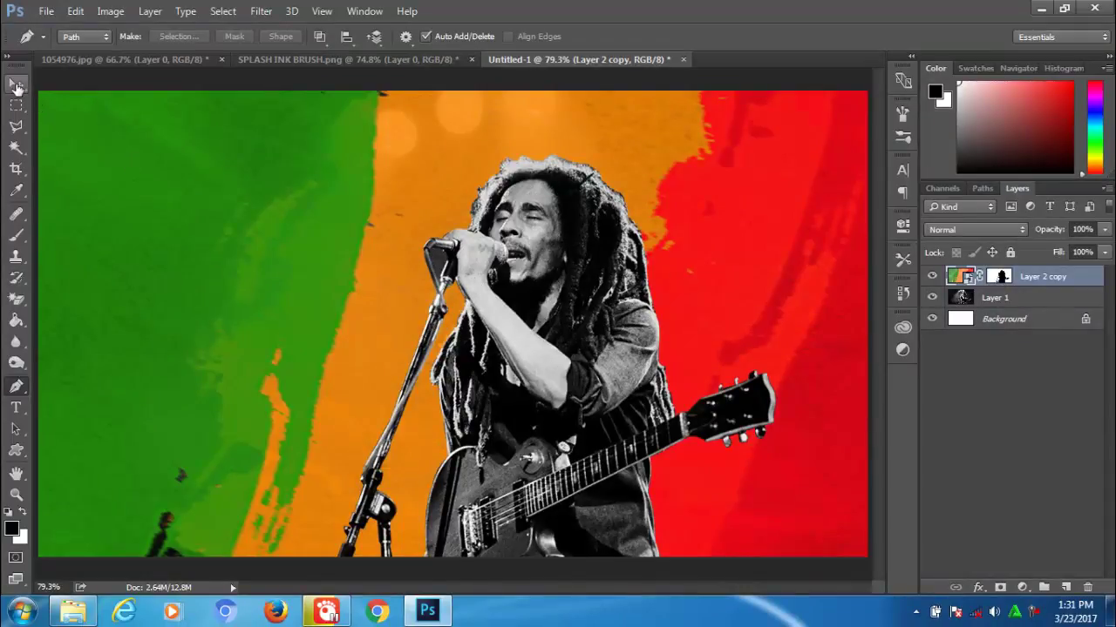
click(16, 85)
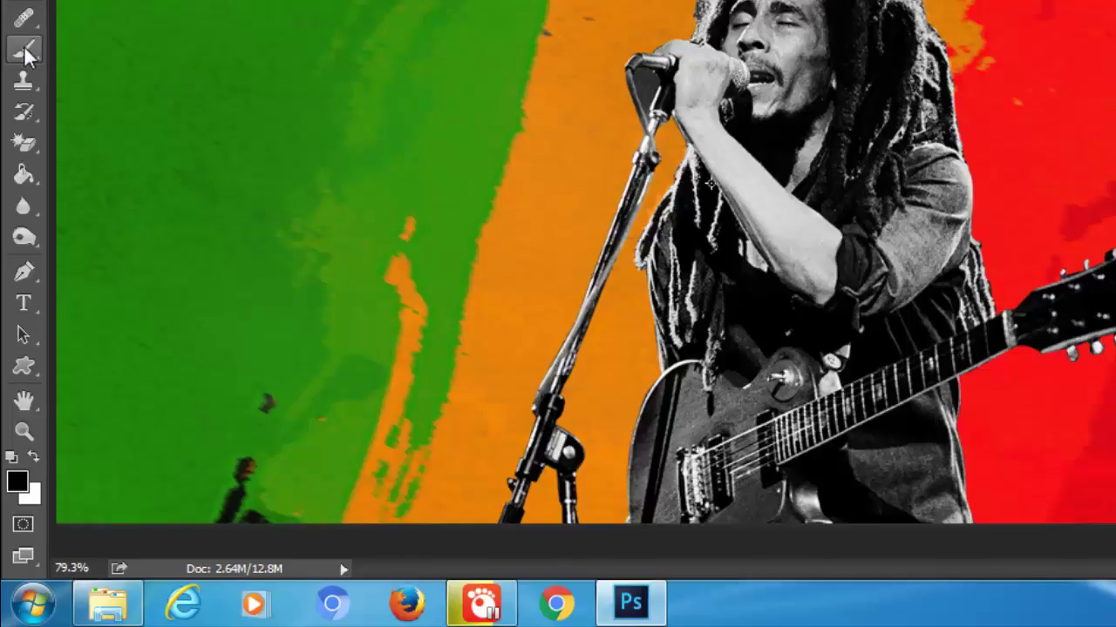
Zoom in close on the microphone and set up a small brush for mask painting
click(26, 55)
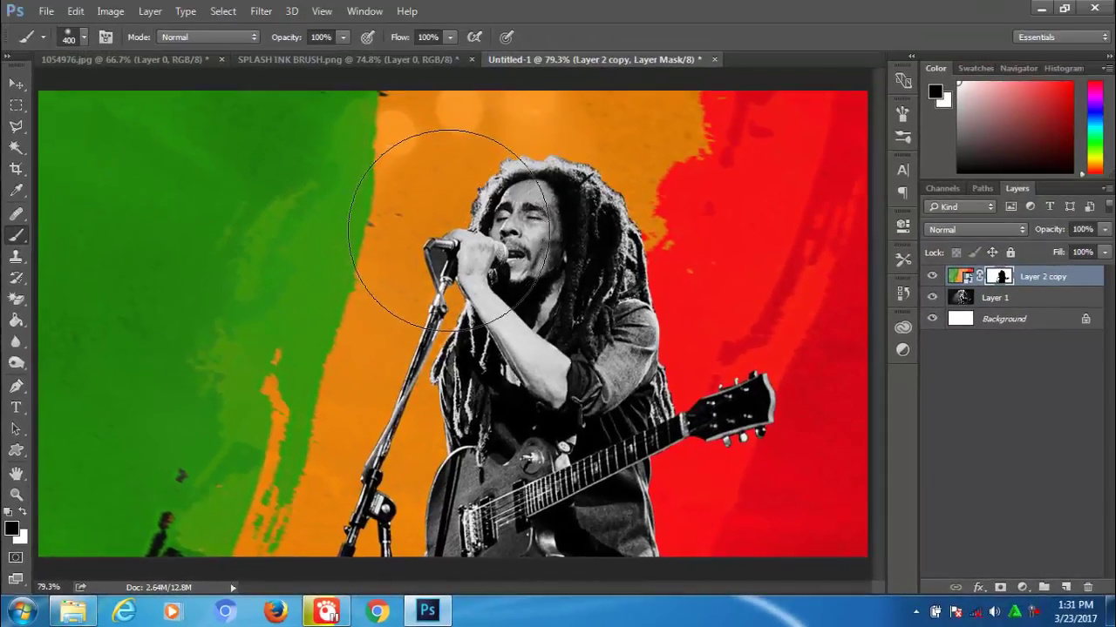
key(z)
click(441, 255)
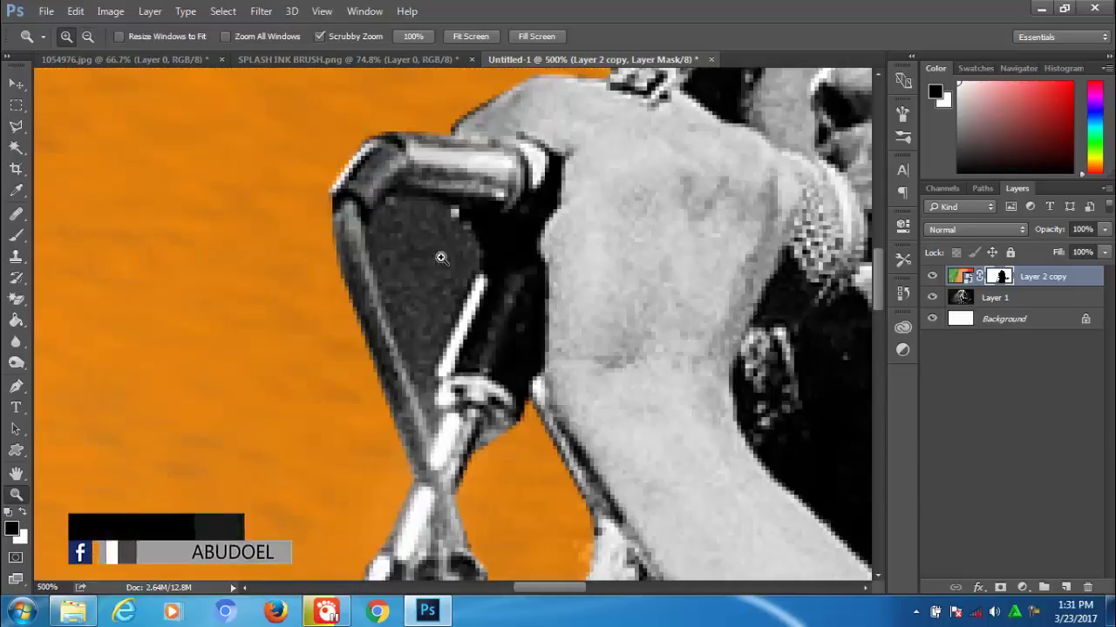
key(b)
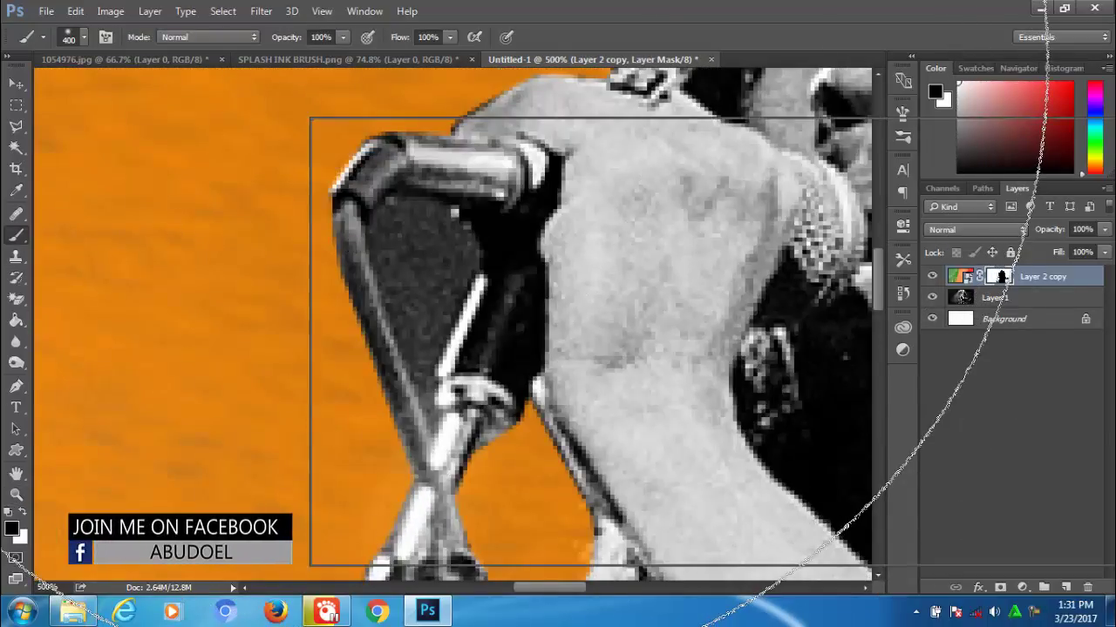
right_click(310, 117)
drag(401, 154, 342, 154)
click(261, 187)
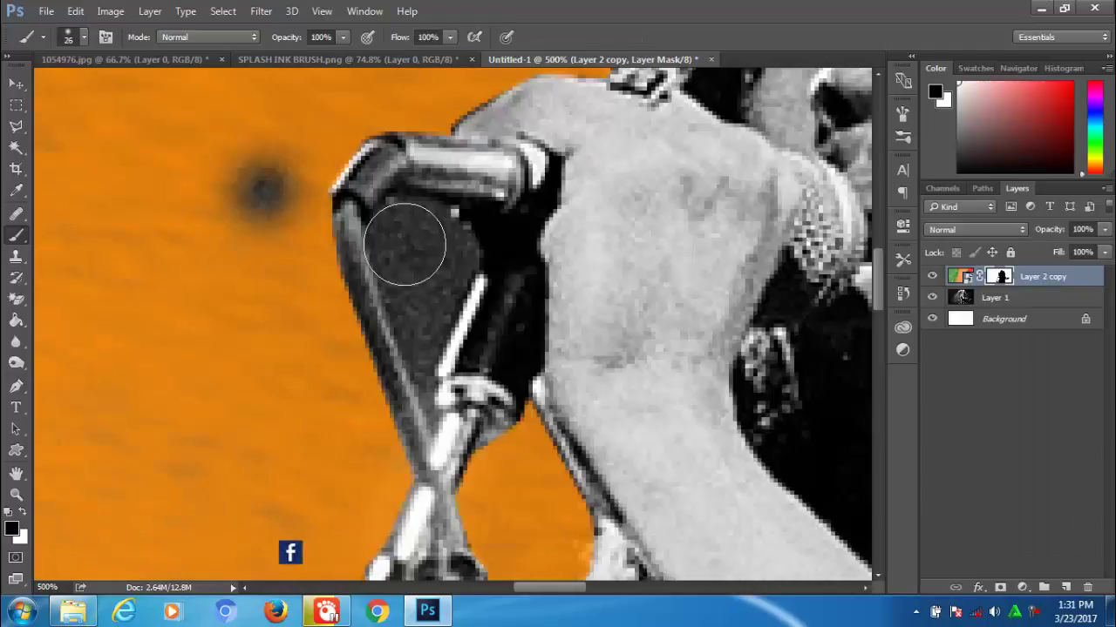
Paint white on the mask to reveal orange inside the microphone holder's loop
key(ctrl+z)
key(bracketleft)
key(bracketleft)
key(bracketleft)
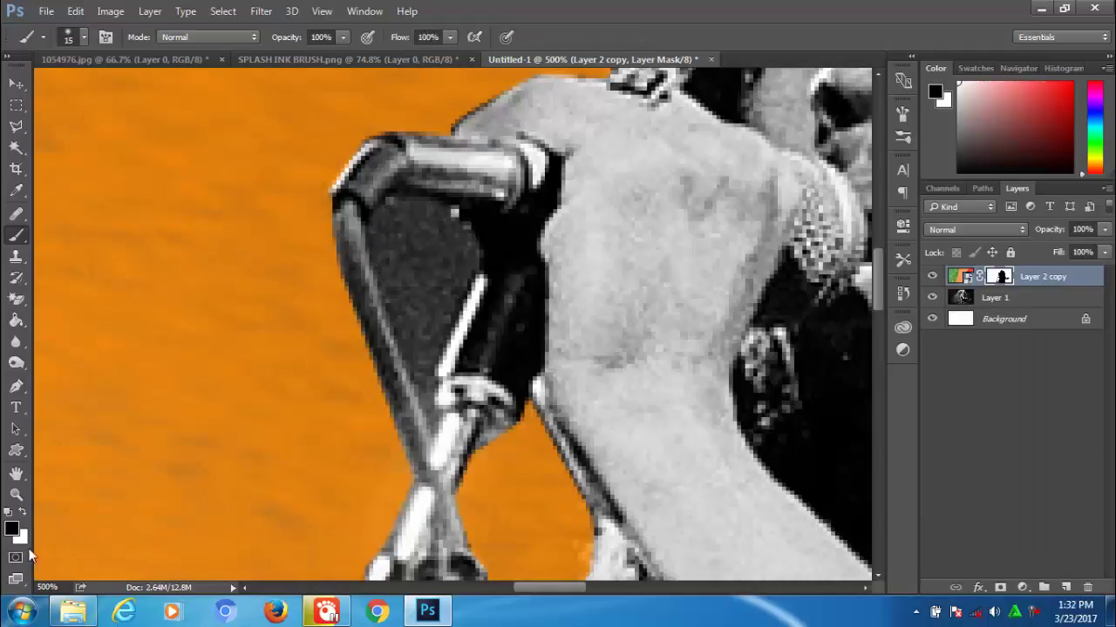
key(x)
mouse_move(413, 285)
mouse_down()
mouse_move(443, 241)
mouse_move(413, 304)
mouse_move(413, 223)
mouse_move(428, 250)
mouse_move(398, 241)
mouse_move(419, 299)
mouse_move(446, 265)
mouse_up()
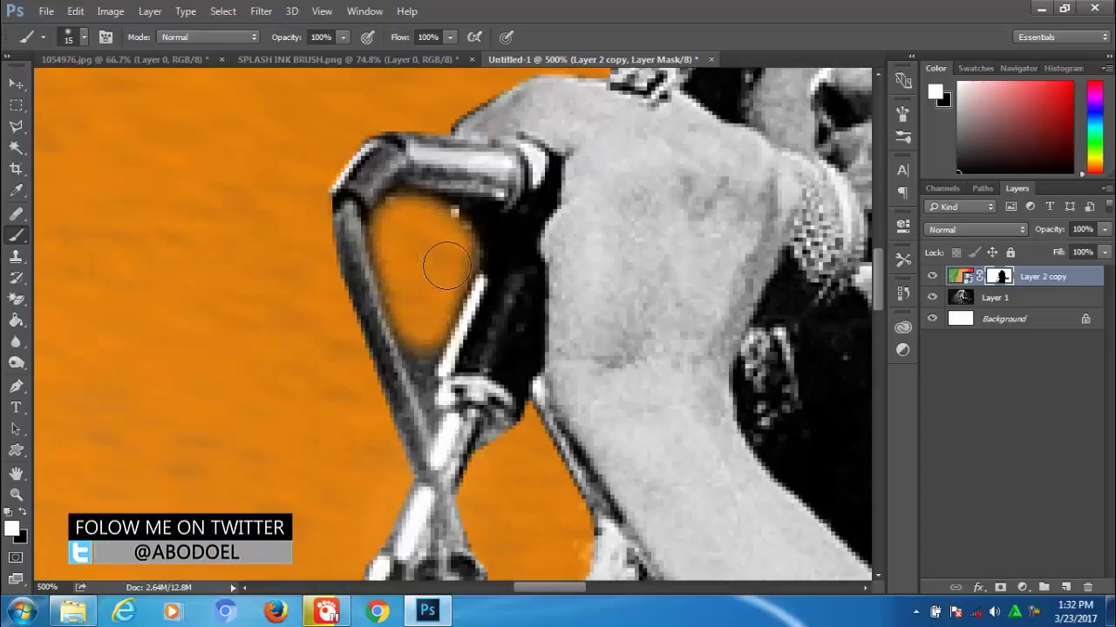
key(bracketleft)
key(bracketleft)
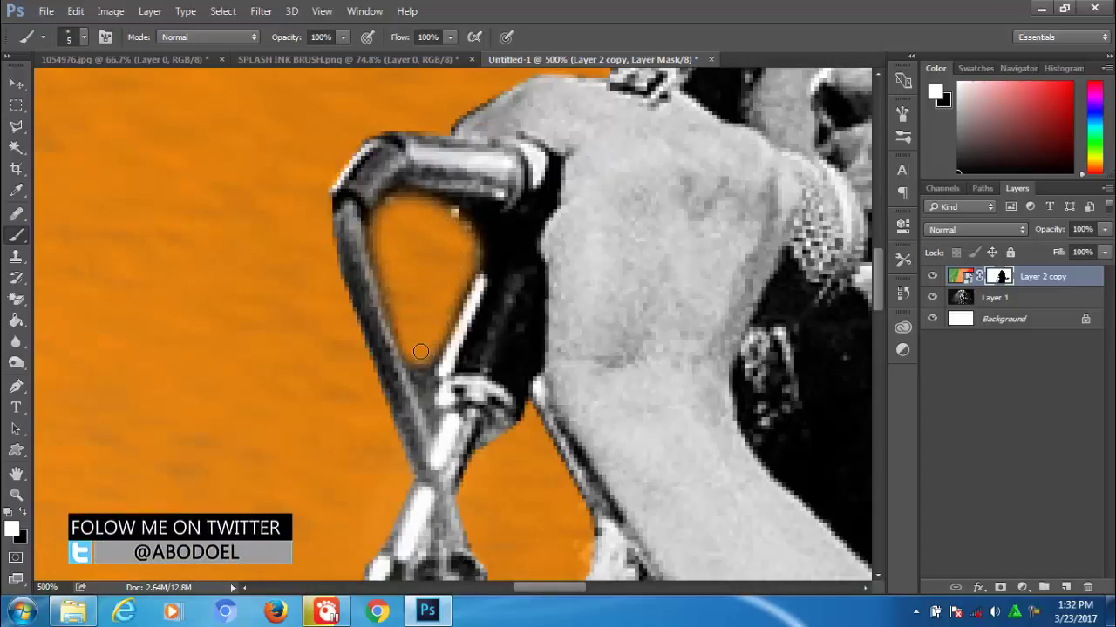
key(bracketleft)
key(bracketleft)
key(bracketleft)
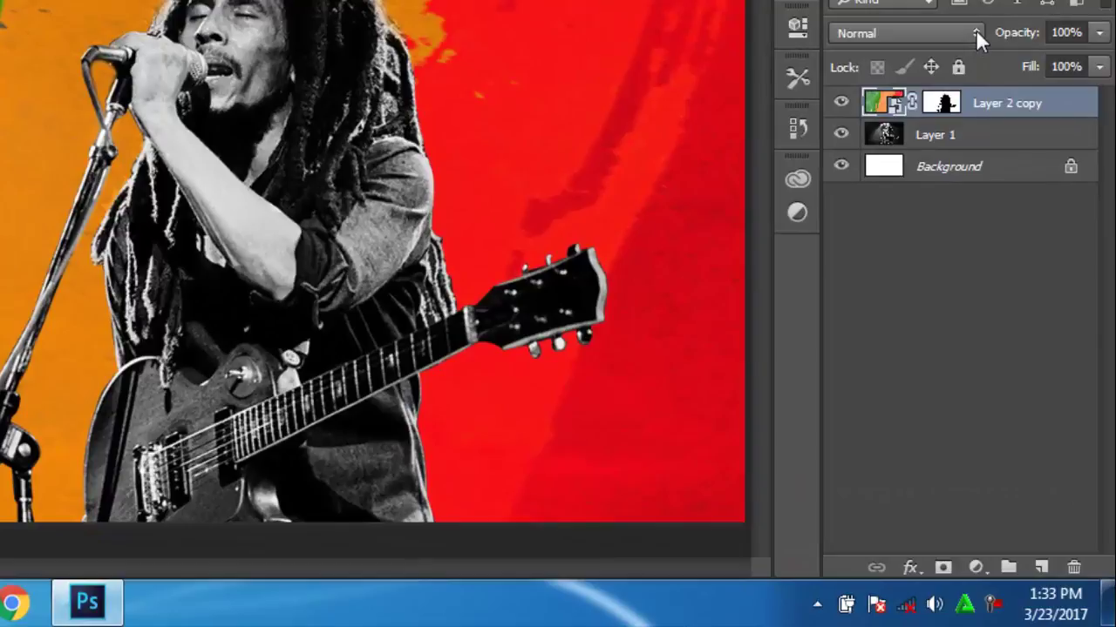
Set the splash layer's blend mode to Vivid Light and add a new empty layer on top
click(1021, 226)
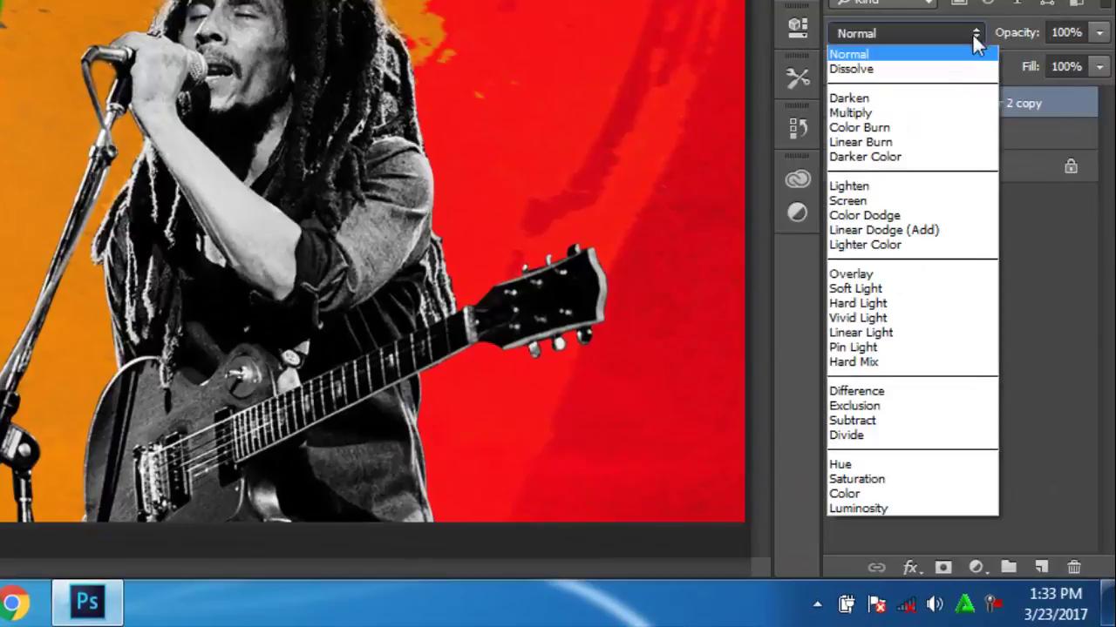
click(884, 320)
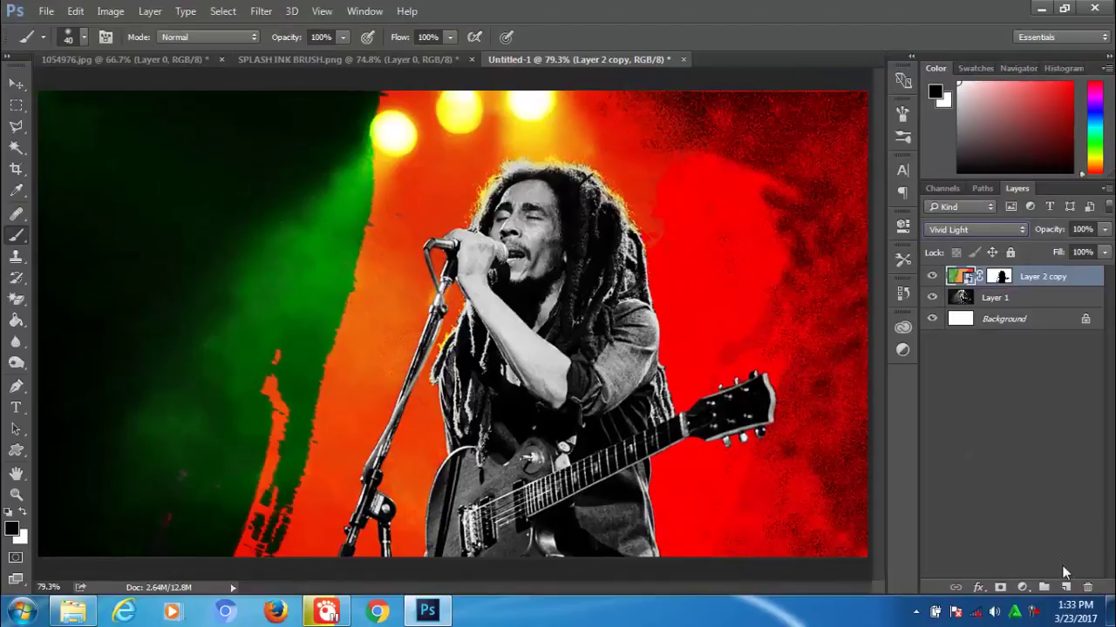
click(1065, 587)
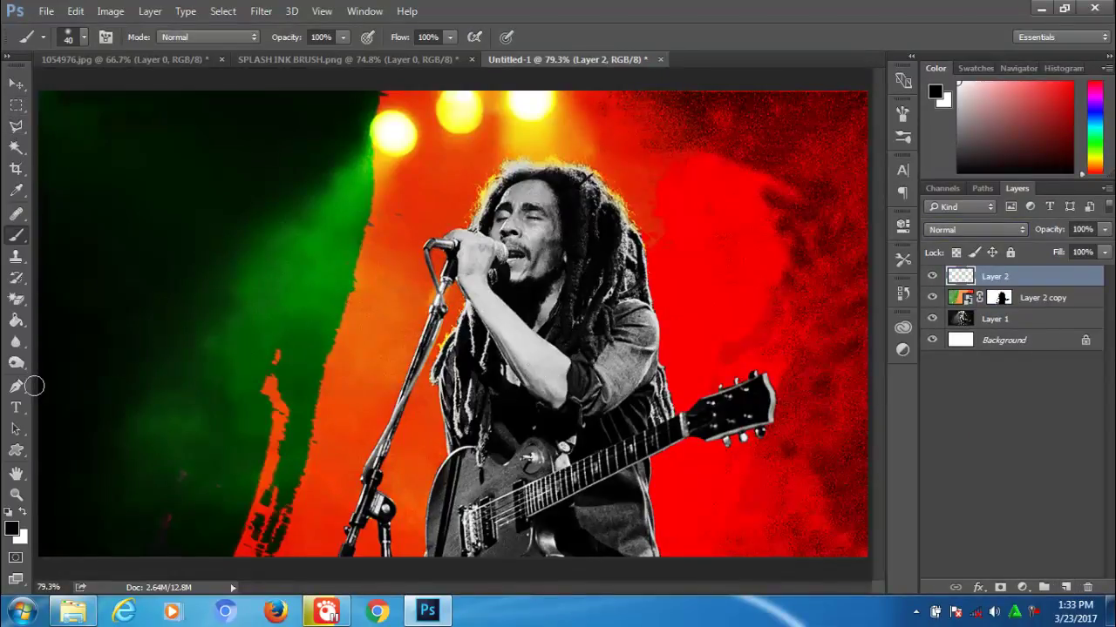
Choose the Type tool with Trajan Pro Bold at 48 pt and white text colour
click(19, 412)
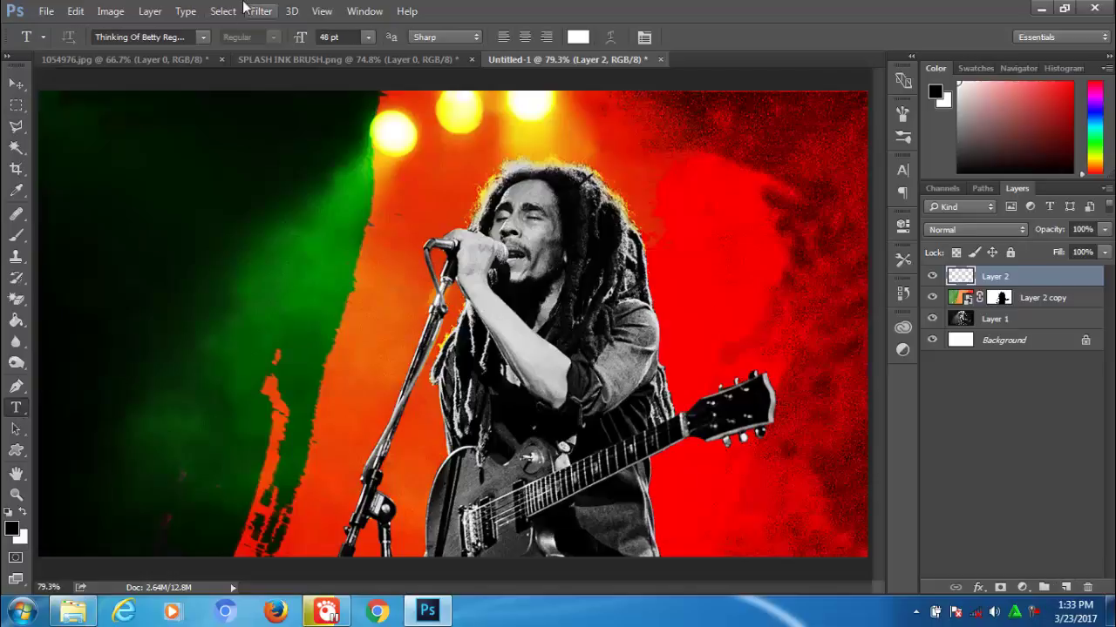
click(186, 37)
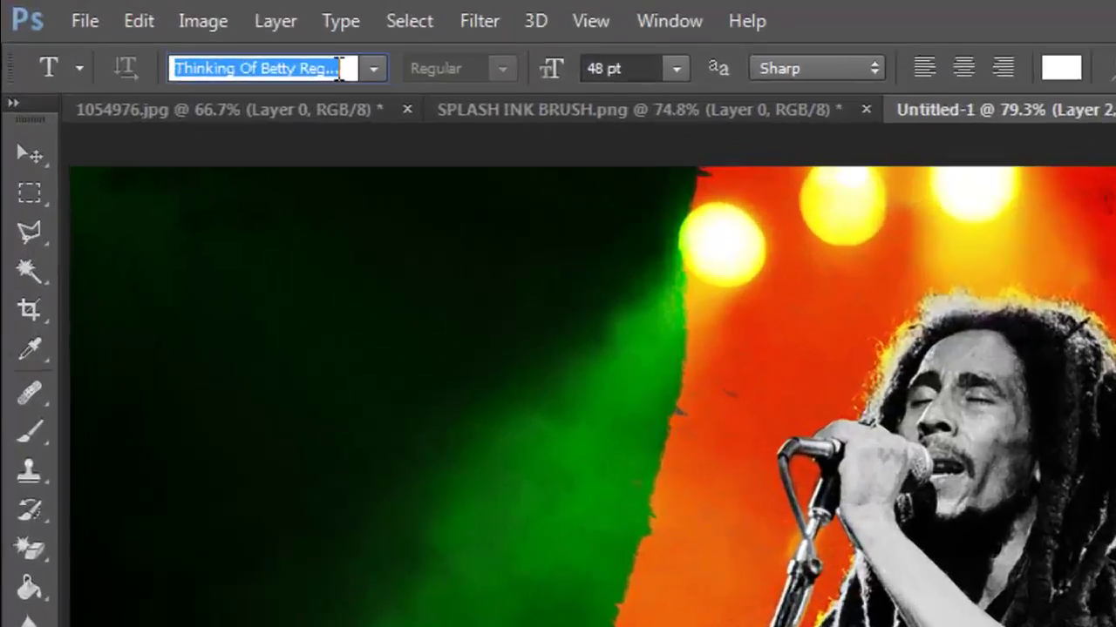
text(t)
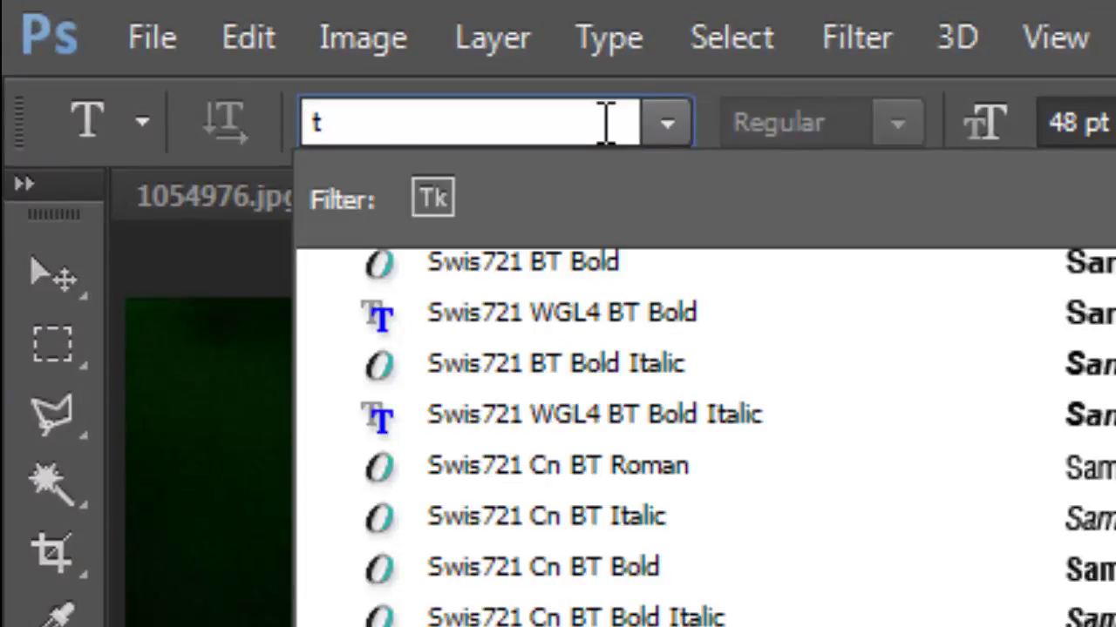
text(ra)
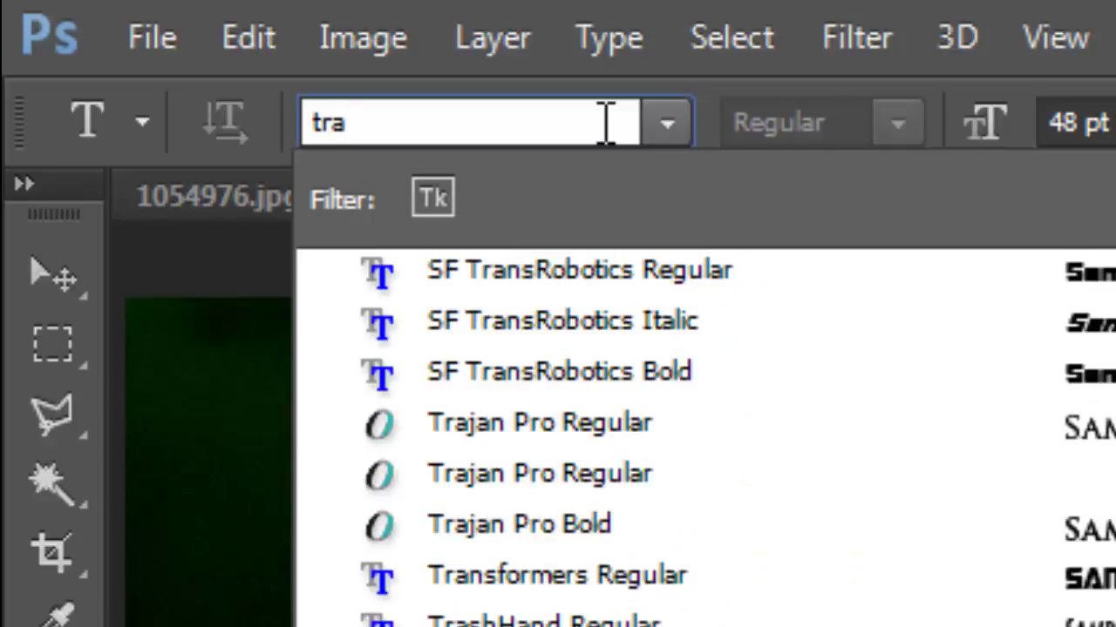
text(ja)
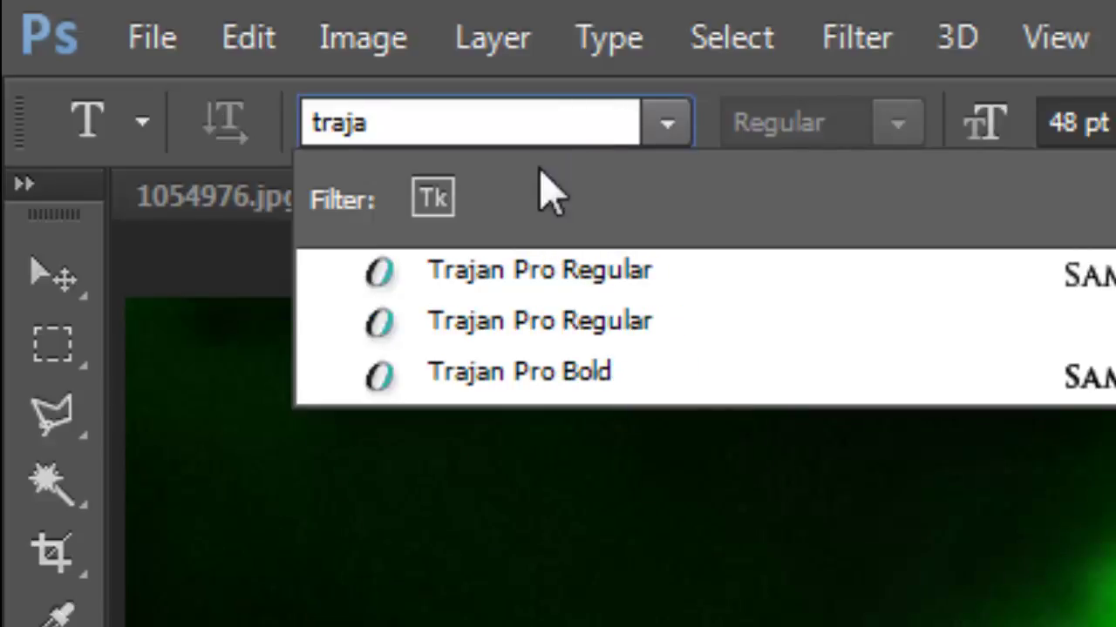
click(485, 384)
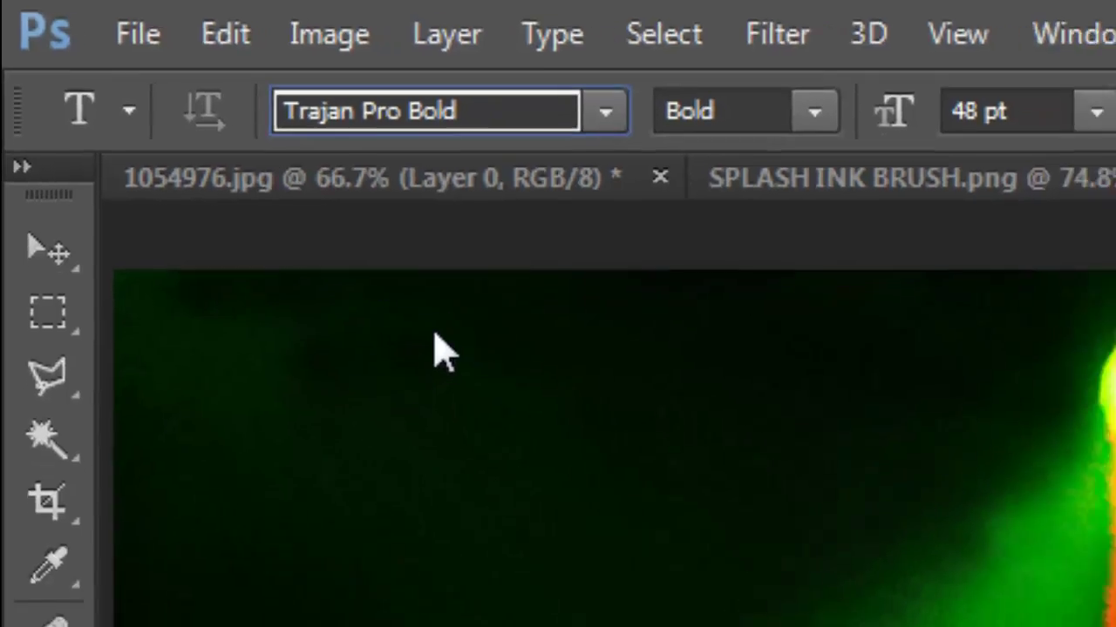
key(i)
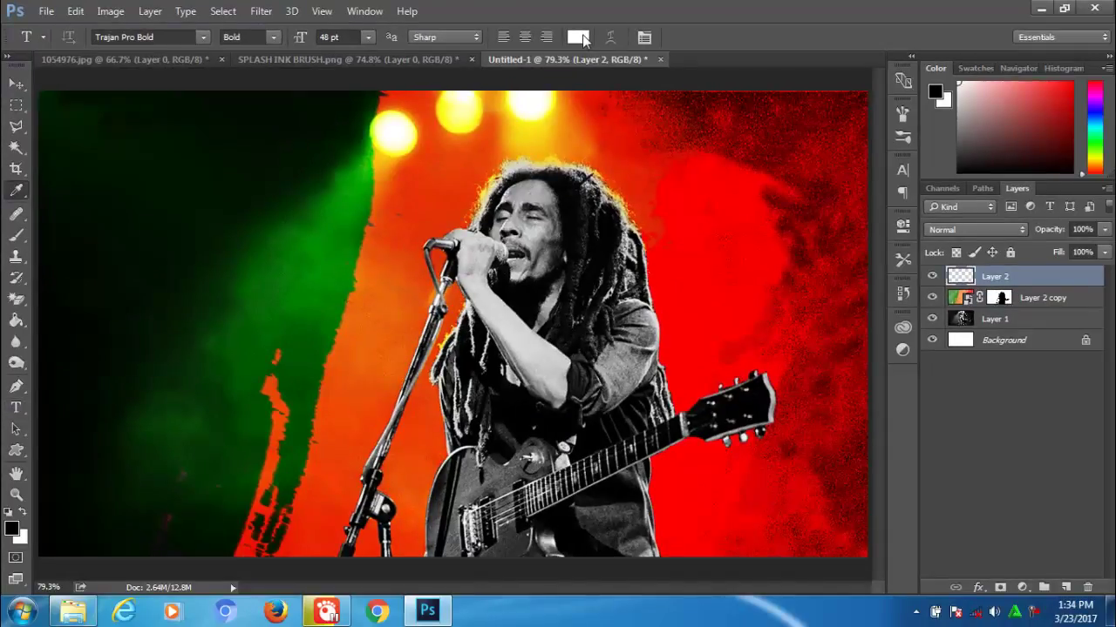
click(581, 37)
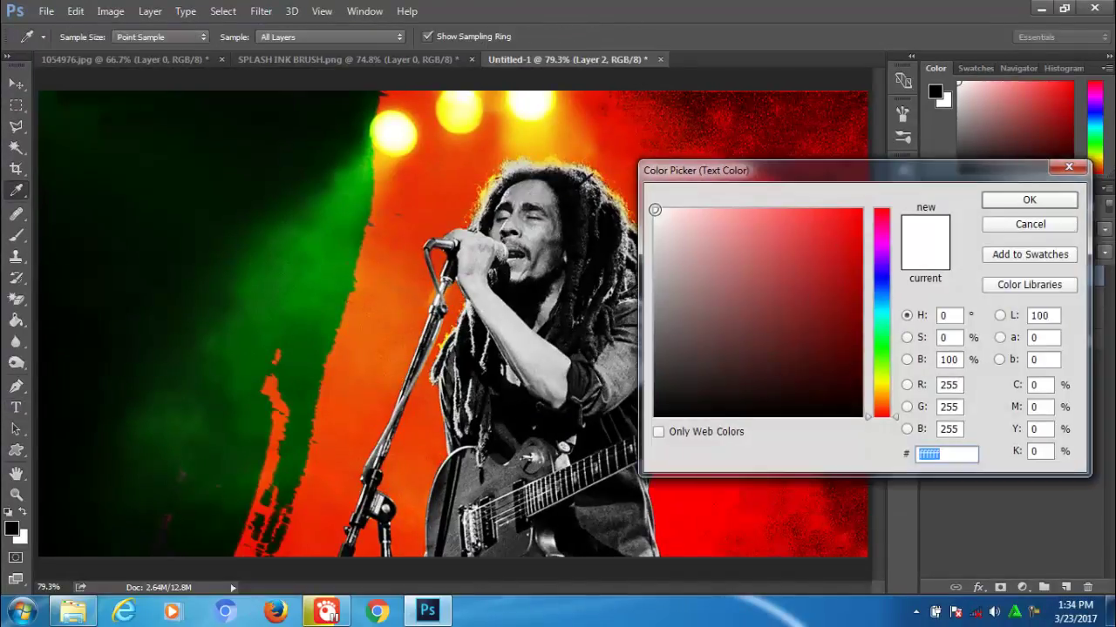
click(655, 211)
click(1027, 201)
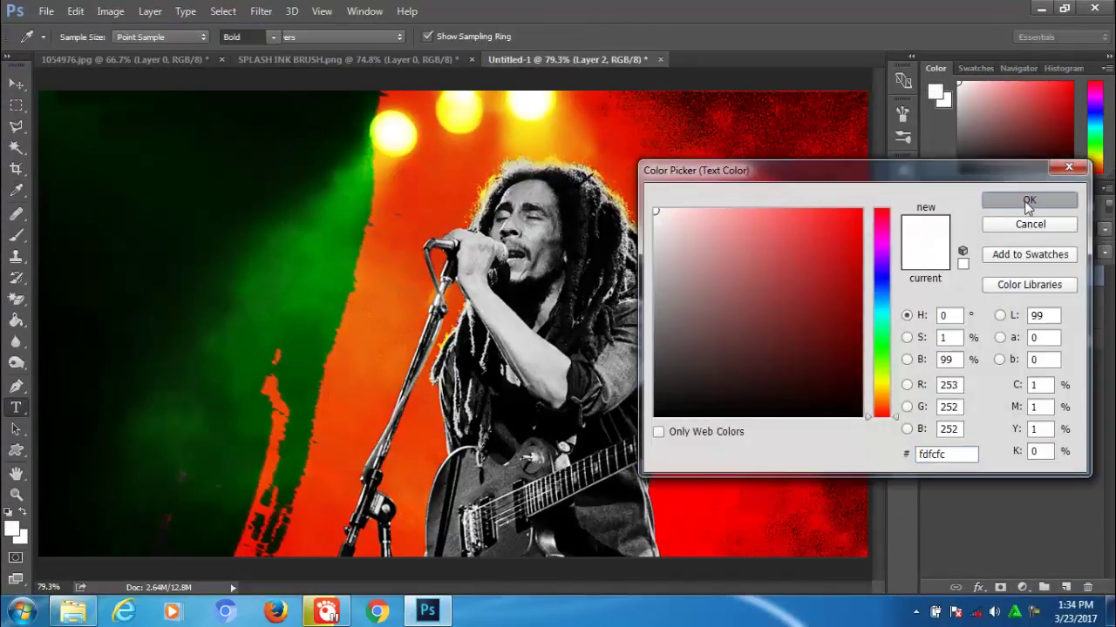
Type a white 'BOB' title at the top left and nudge it into position
click(134, 174)
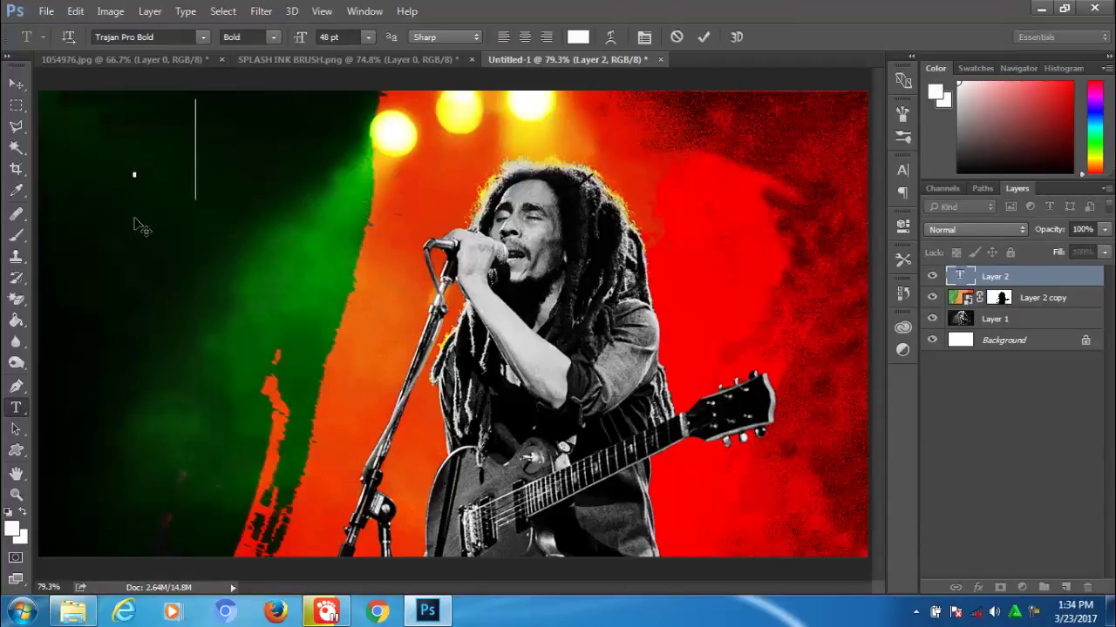
text(BOB)
key(alt+Right)
key(alt+Right)
key(alt+Right)
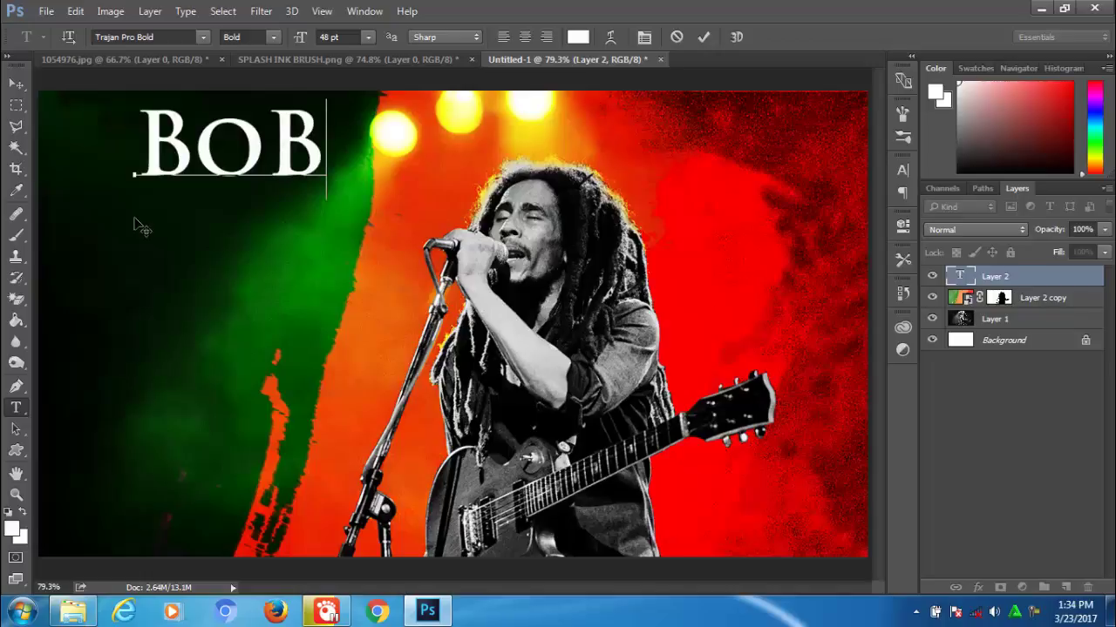
click(707, 39)
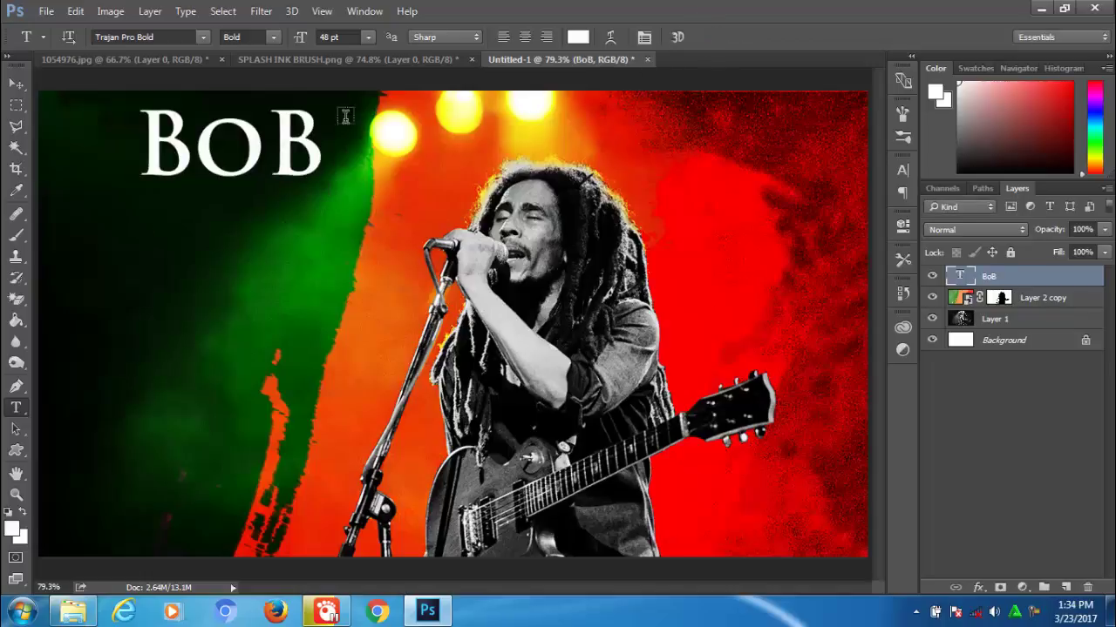
key(v)
drag(231, 140, 208, 186)
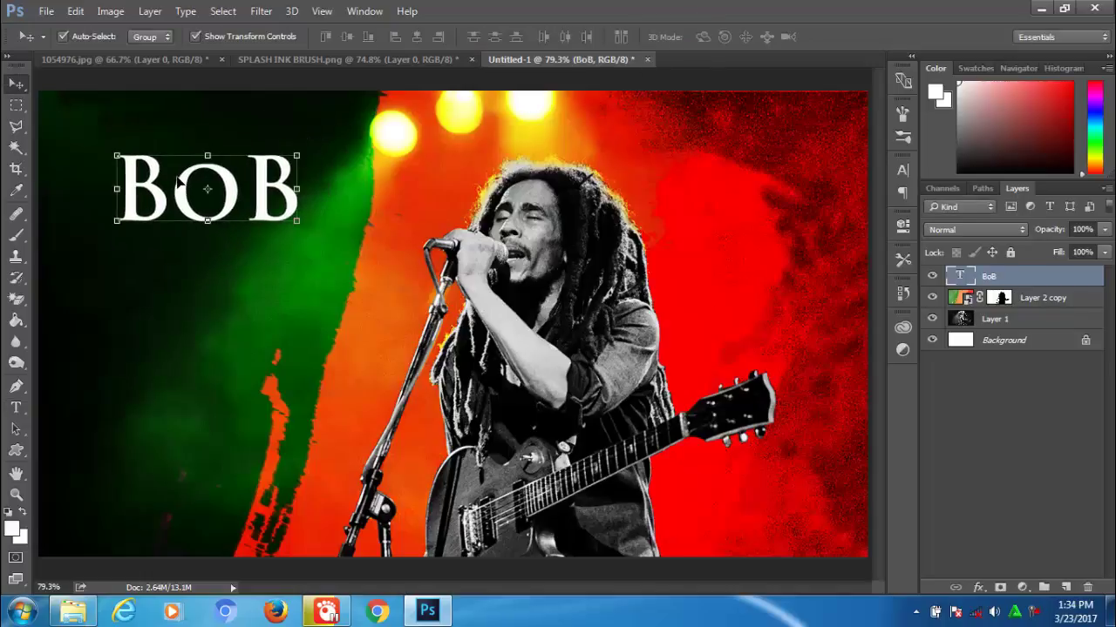
Duplicate the BOB text just below and retype the copy as 'MARLEY'
key(ctrl+j)
drag(176, 206, 177, 272)
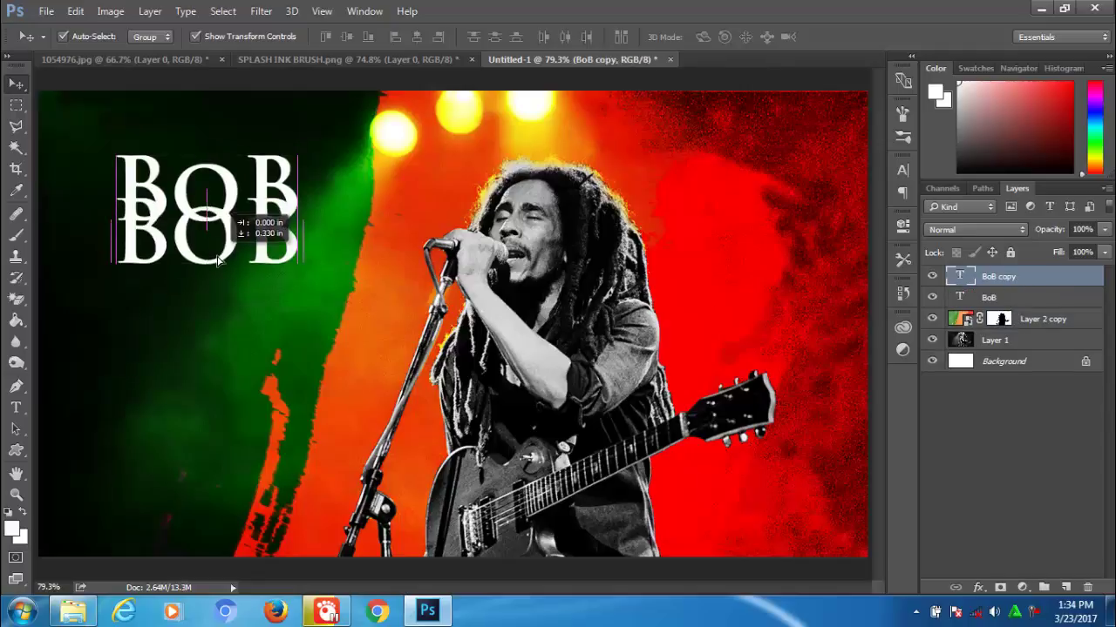
key(t)
click(168, 270)
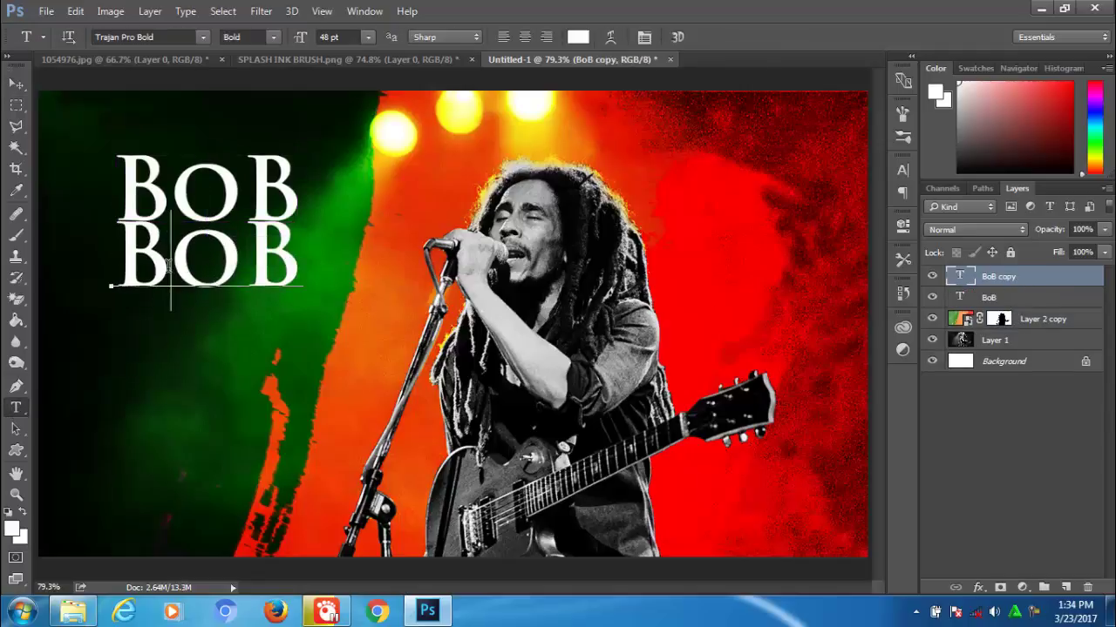
key(ctrl+a)
text(MAR)
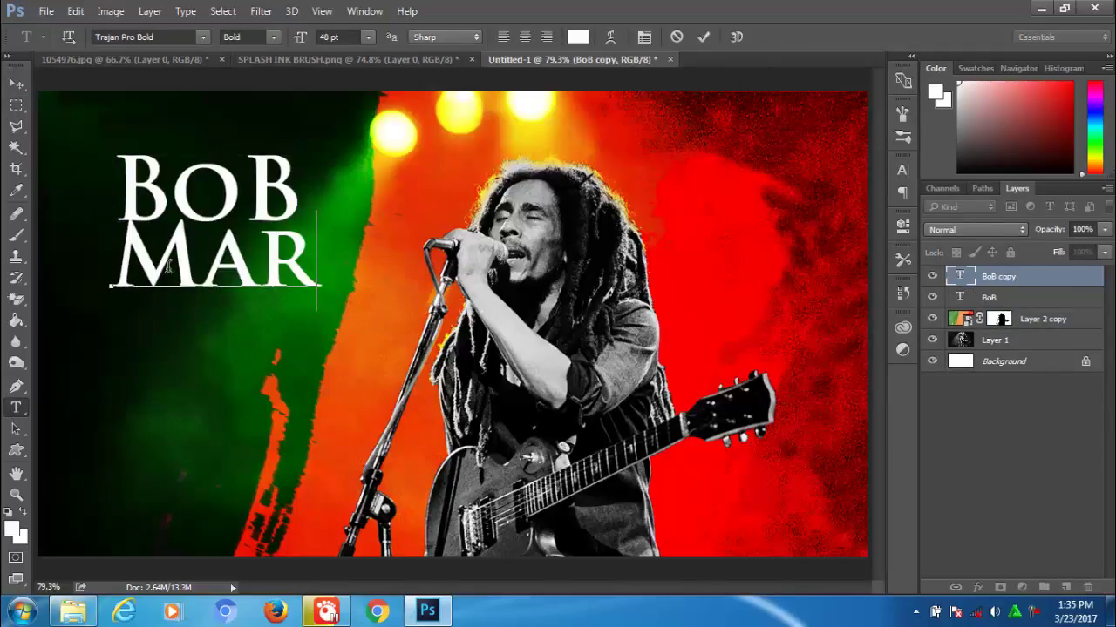
text(LEY)
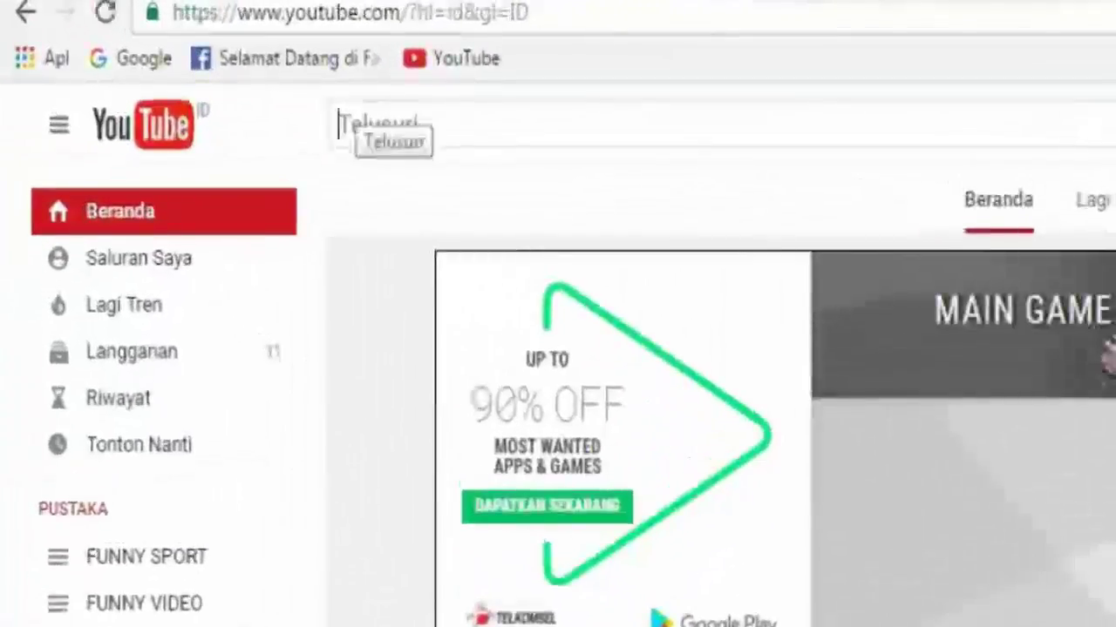
Search YouTube for the tutorial creator's channel, open it and subscribe
click(344, 124)
text(Abu)
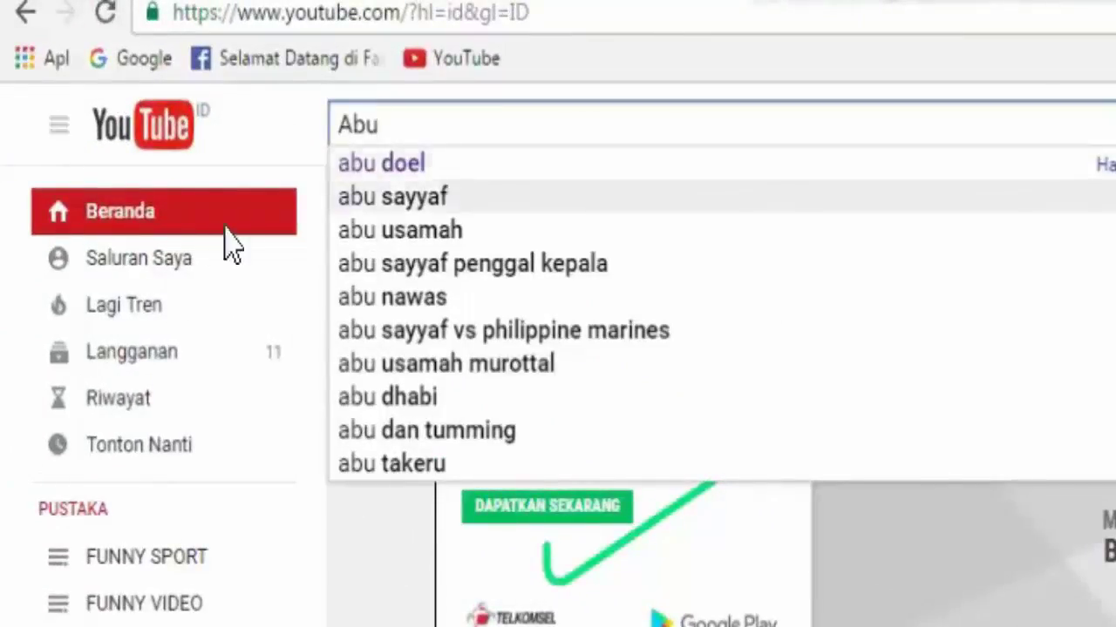
click(390, 164)
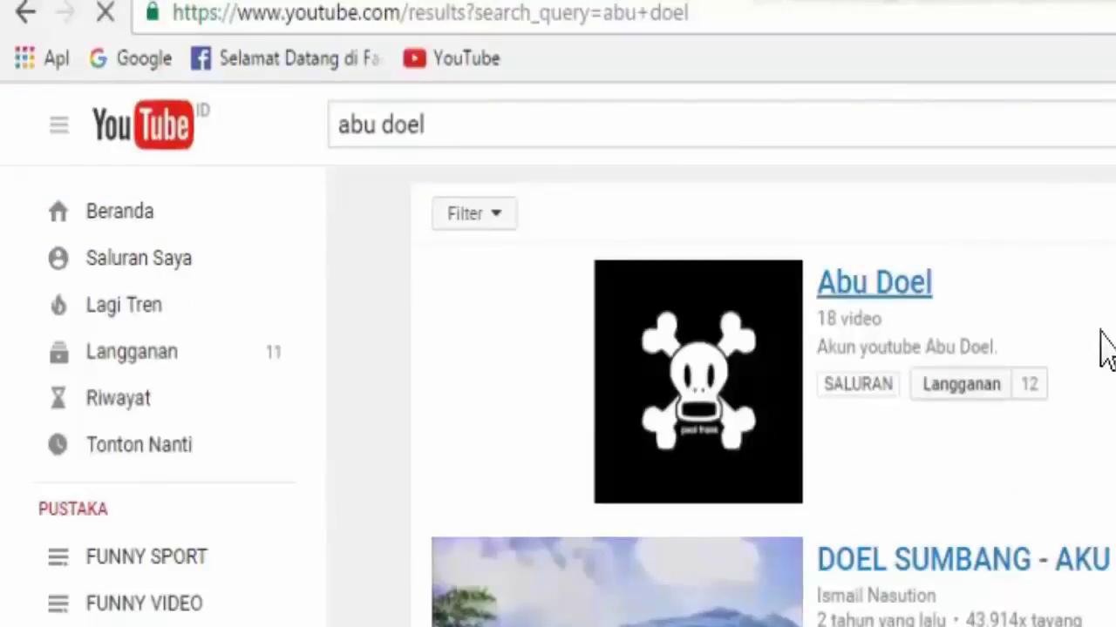
click(906, 285)
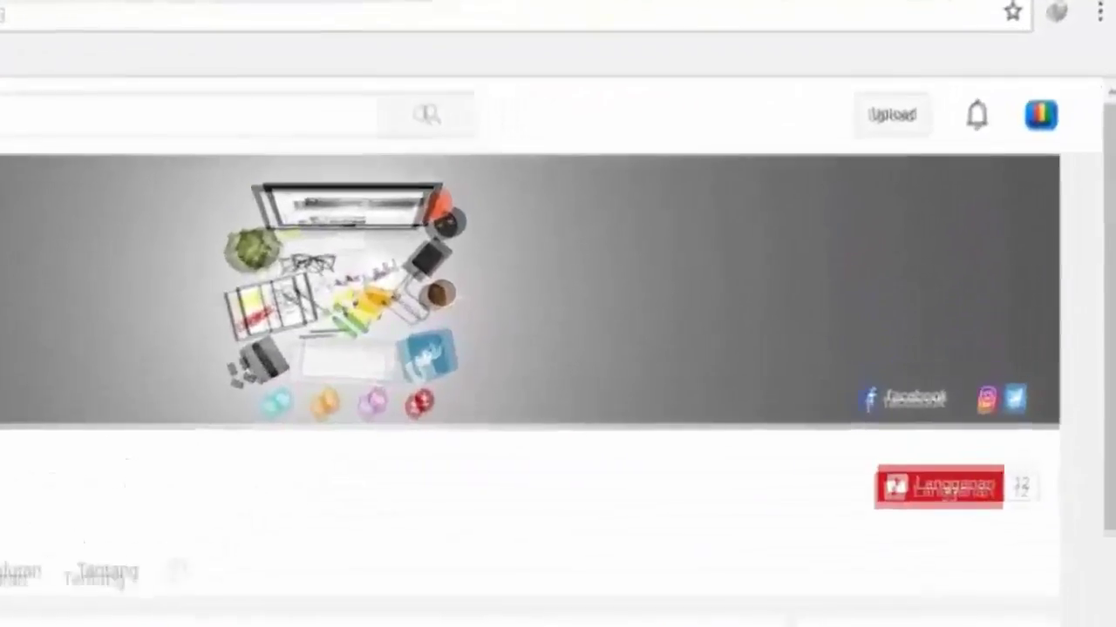
click(926, 505)
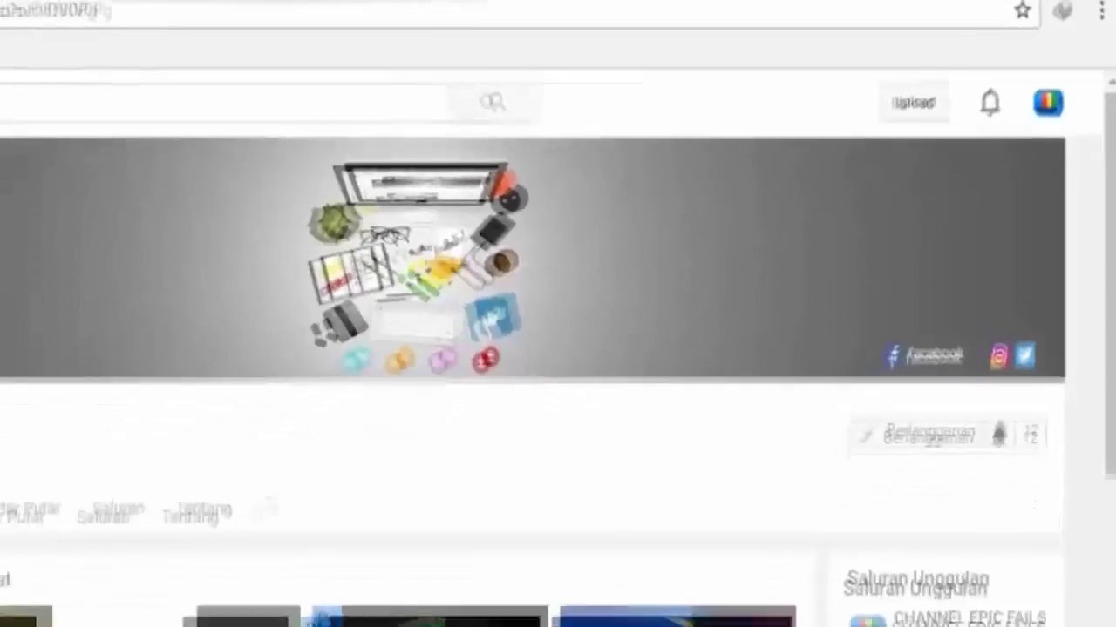